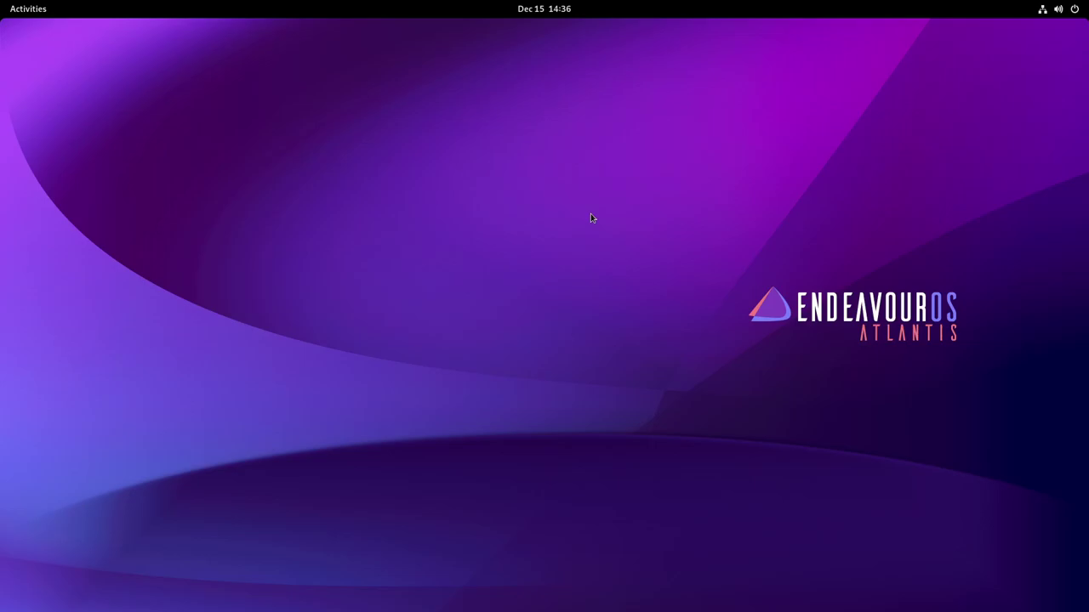
Open Terminal in full screen and enlarge its text by four zoom levels
key("super")
type("term")
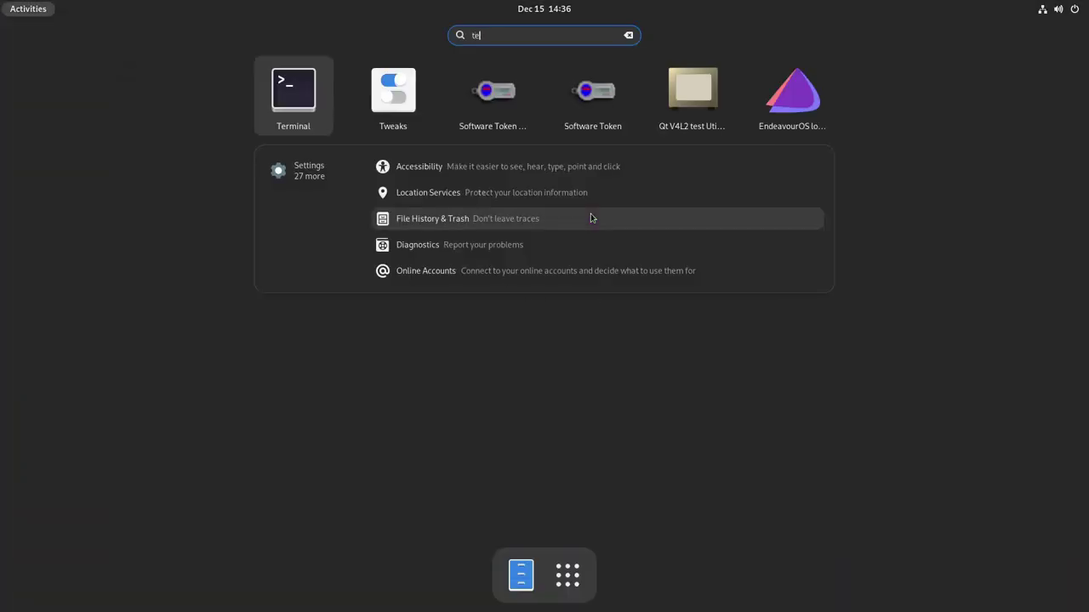
key("Return")
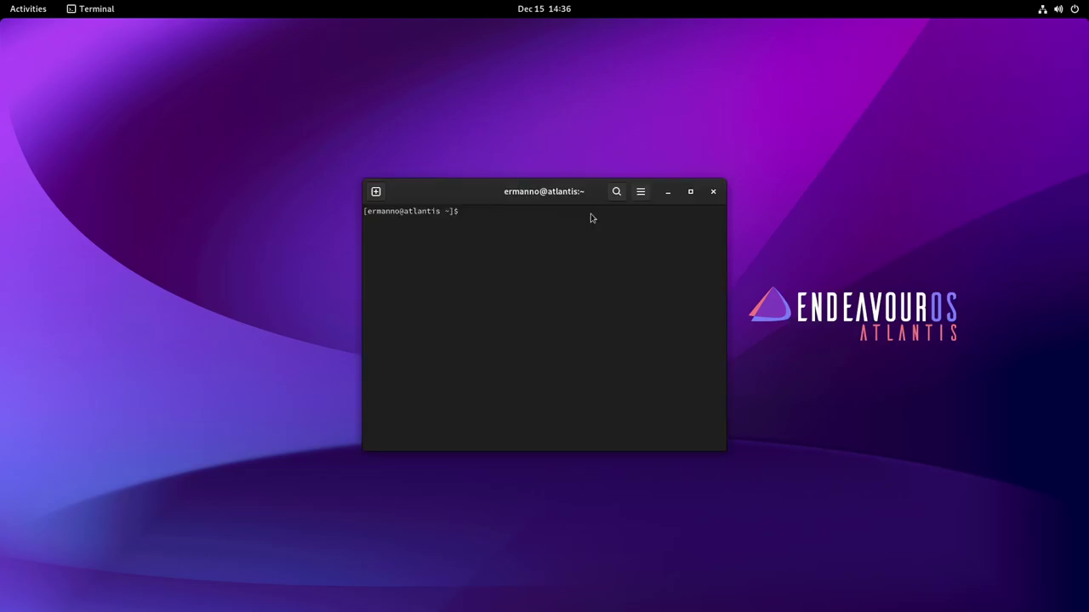
key("F11")
key("ctrl+plus")
key("ctrl+plus")
key("ctrl+plus")
key("ctrl+plus")
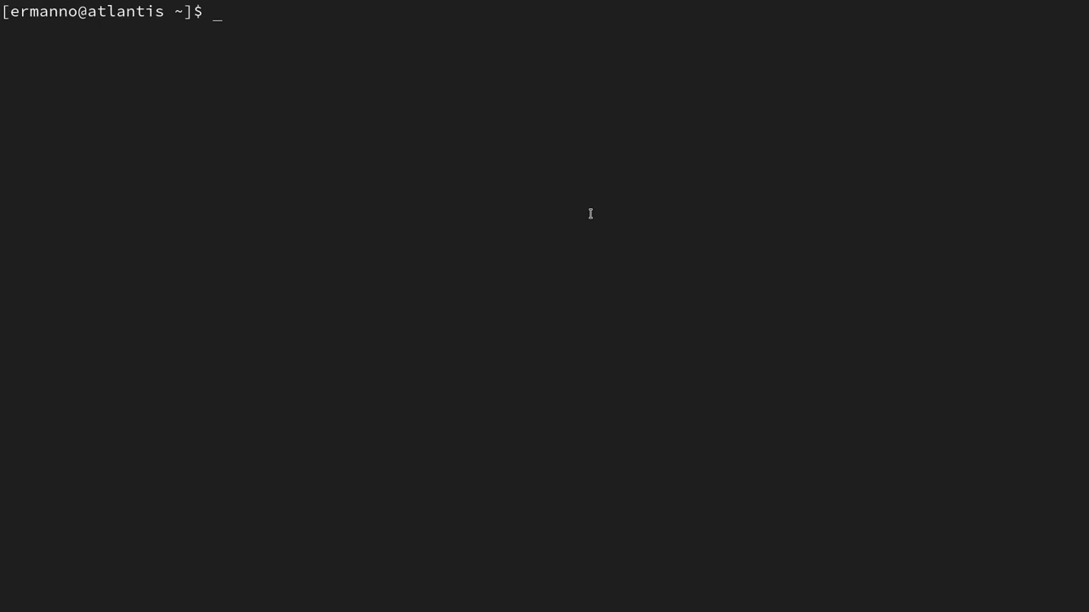
List the block devices with lsblk and the root subvolumes with "sudo btrfs subvol list /", authenticating with the account password
type("lsblk")
key("Return")
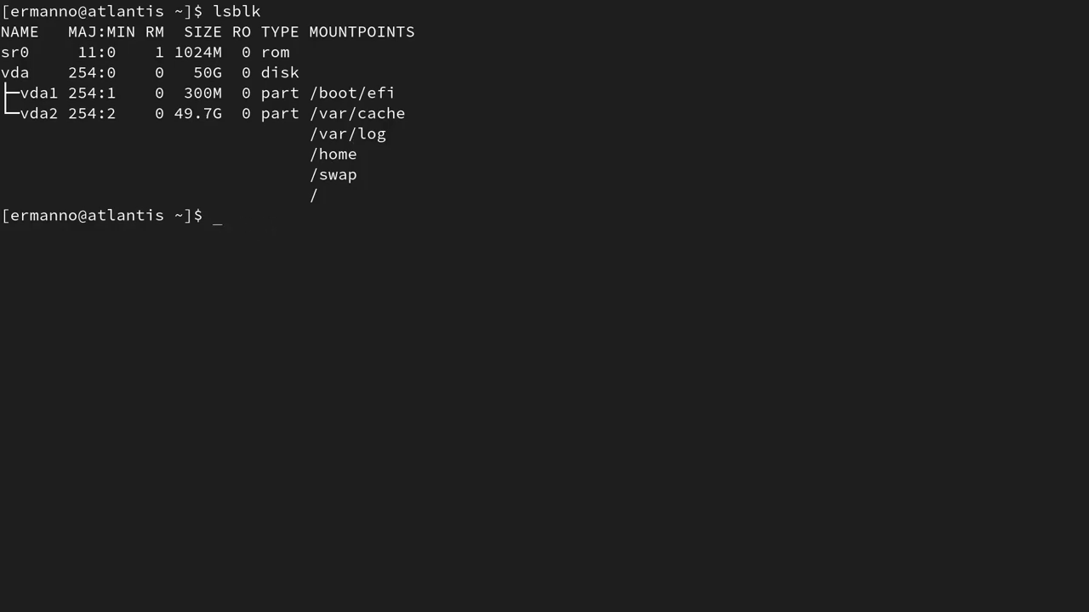
key("Up")
key("Up")
key("Up")
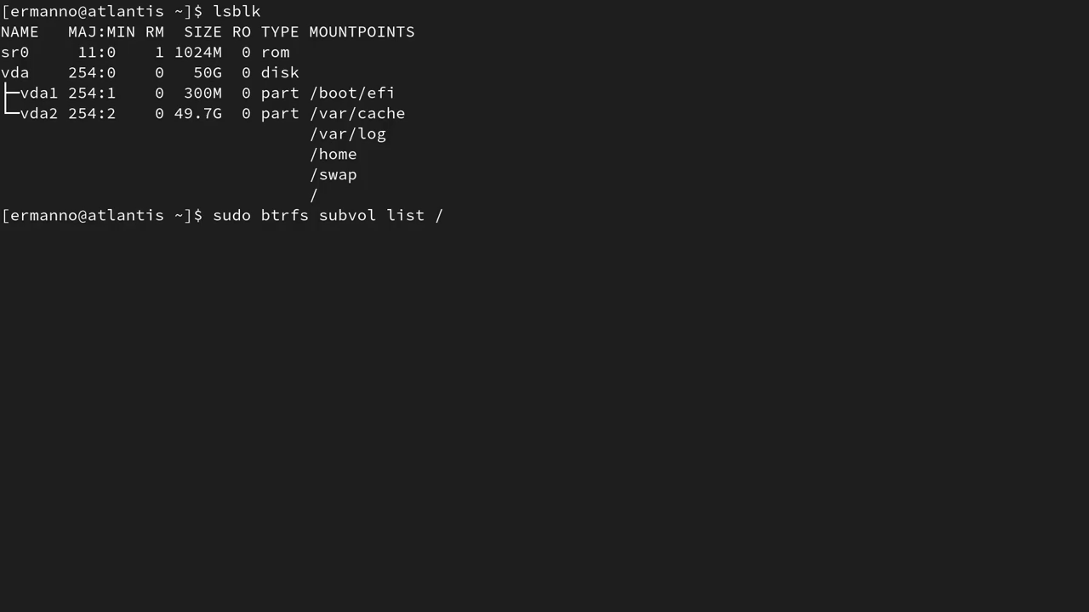
key("Return")
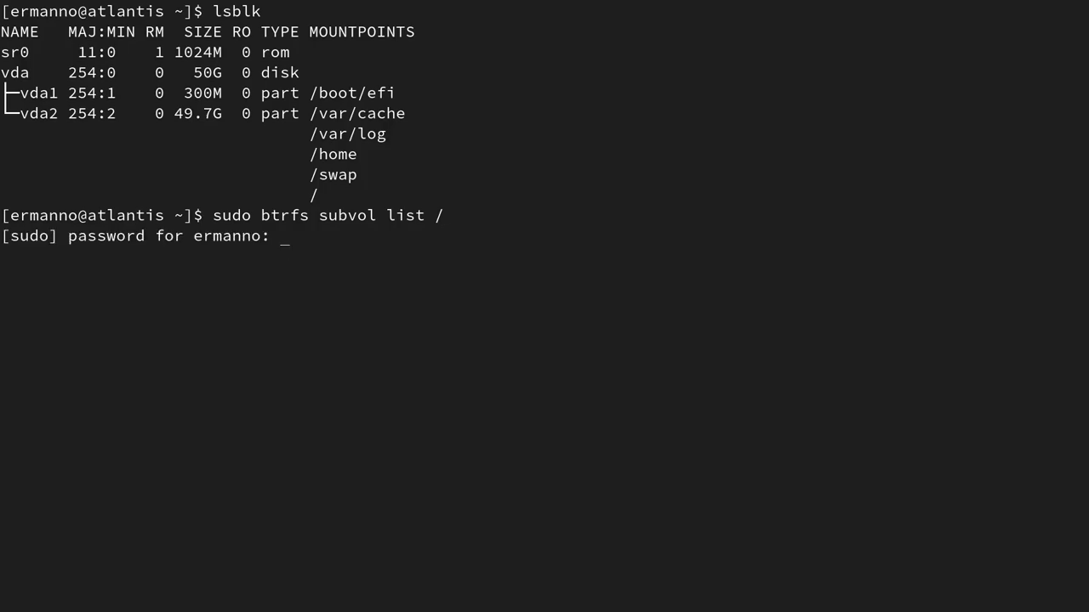
key("Return")
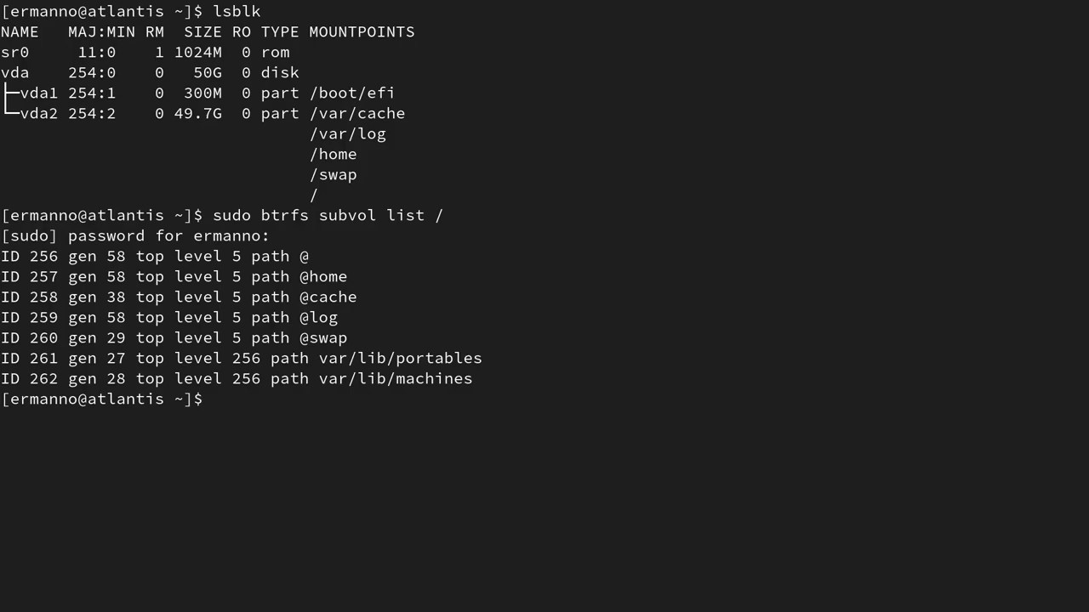
key("ctrl+l")
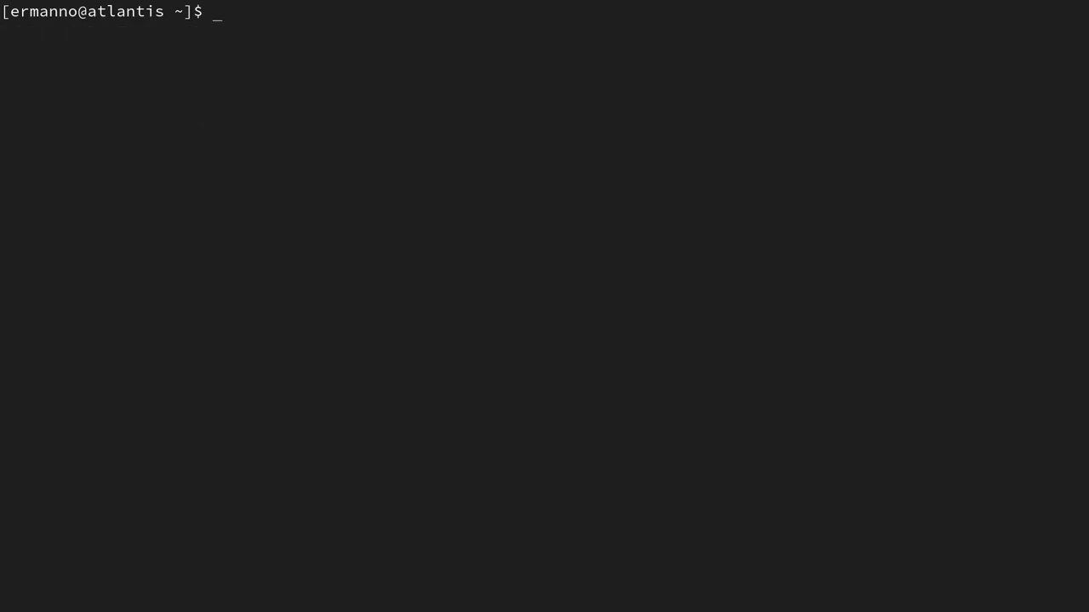
Display /etc/fstab with cat, reduce the text size one level to read the mount entries, and clear the screen
key("Up")
key("Up")
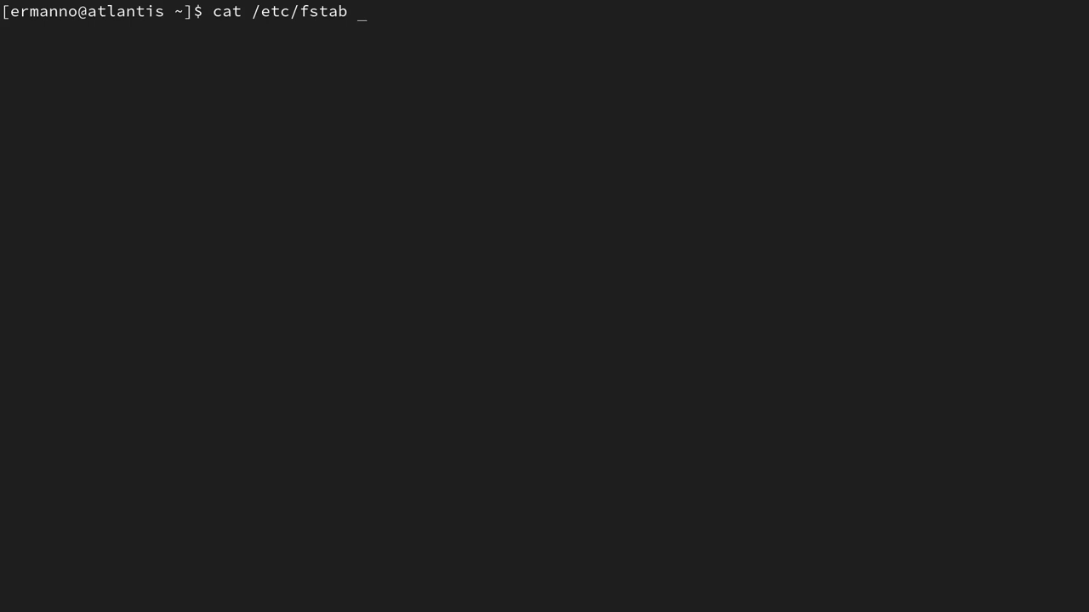
key("Return")
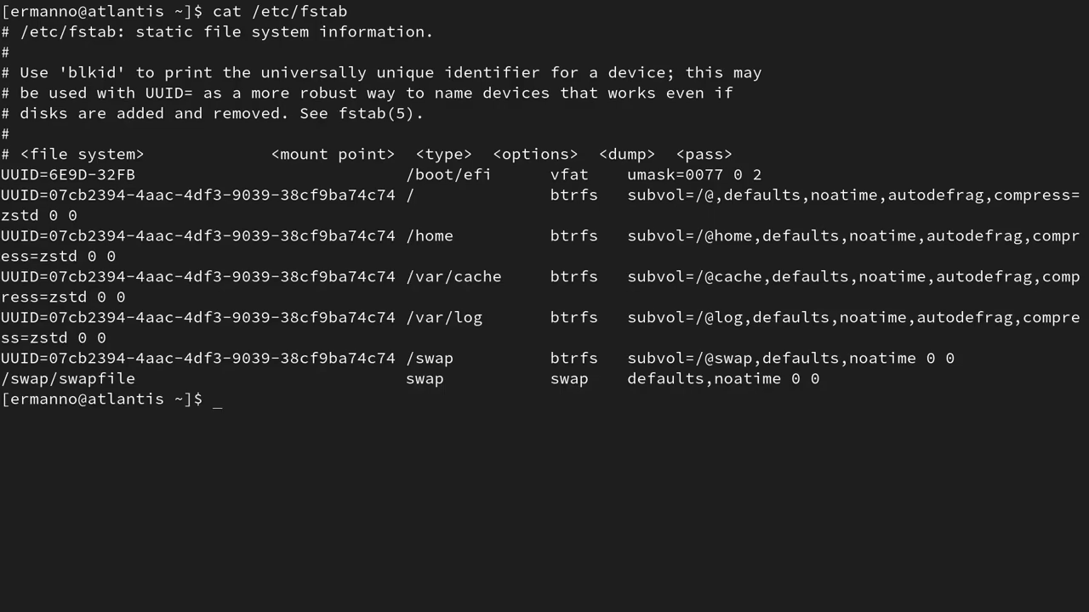
key("ctrl+minus")
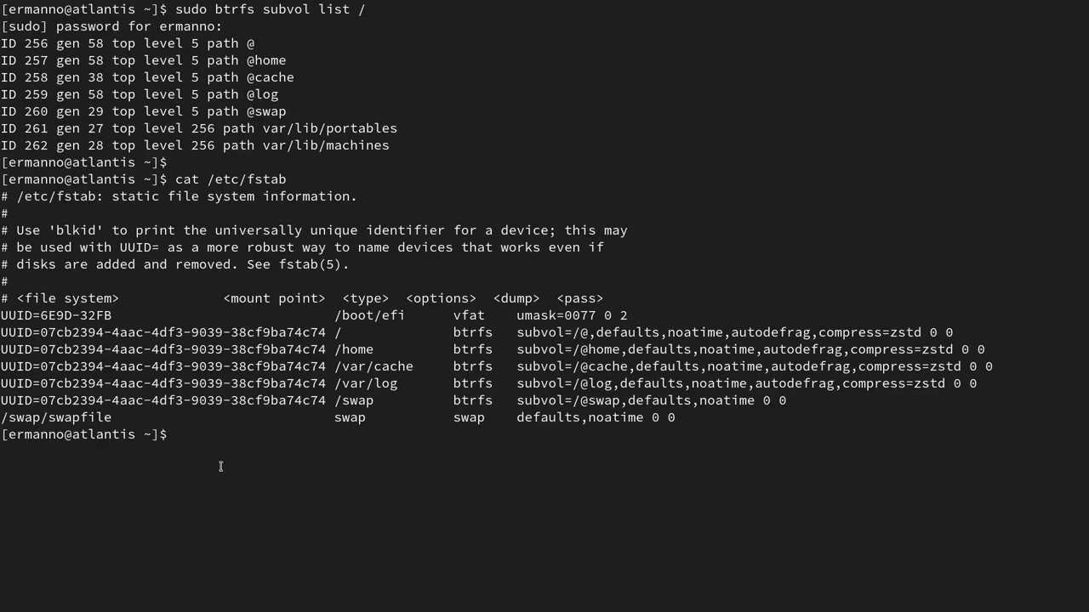
key("ctrl+l")
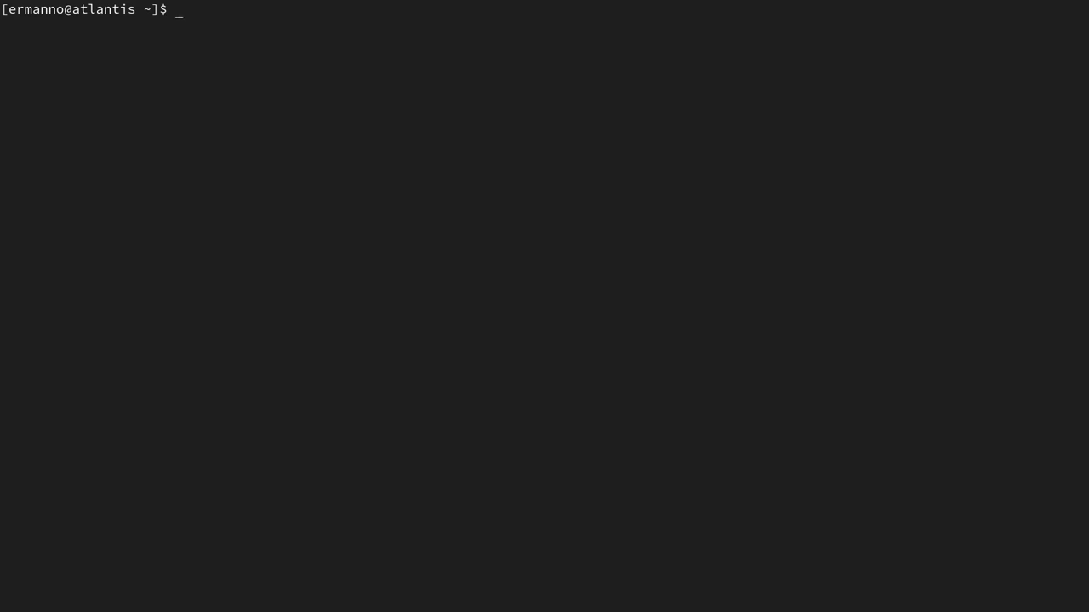
Upgrade the system with yay, accepting the installation, and rerun yay to check for remaining updates
type("yay")
key("Return")
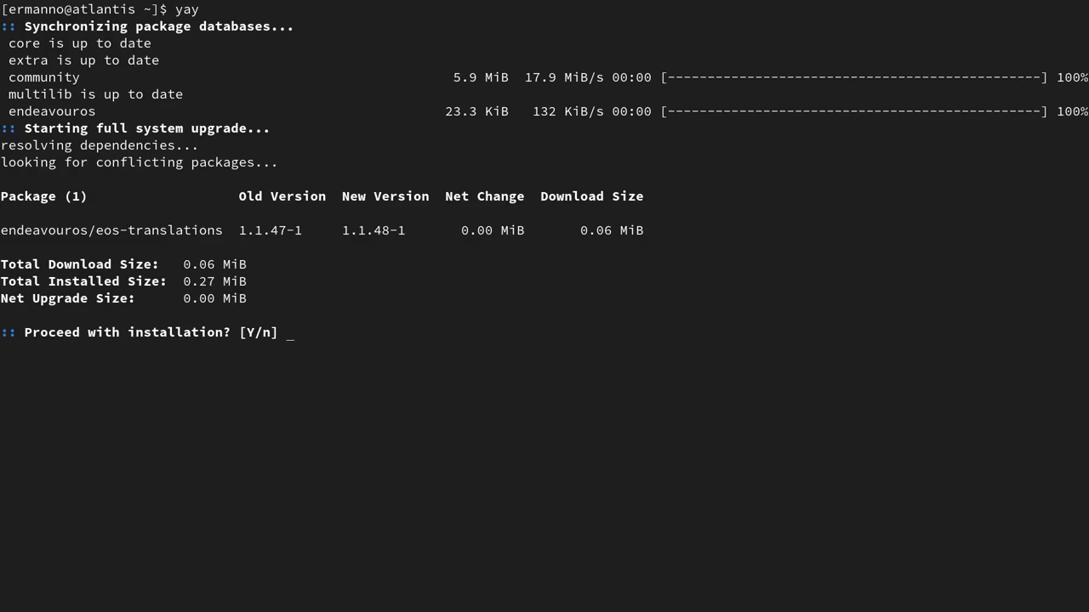
key("Return")
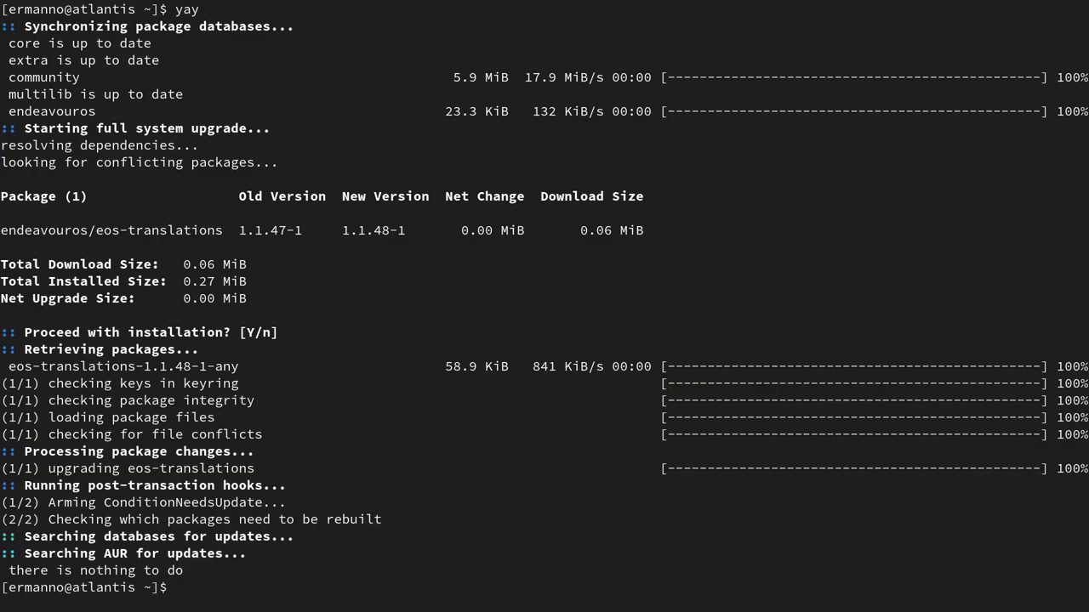
key("ctrl+l")
type("yay")
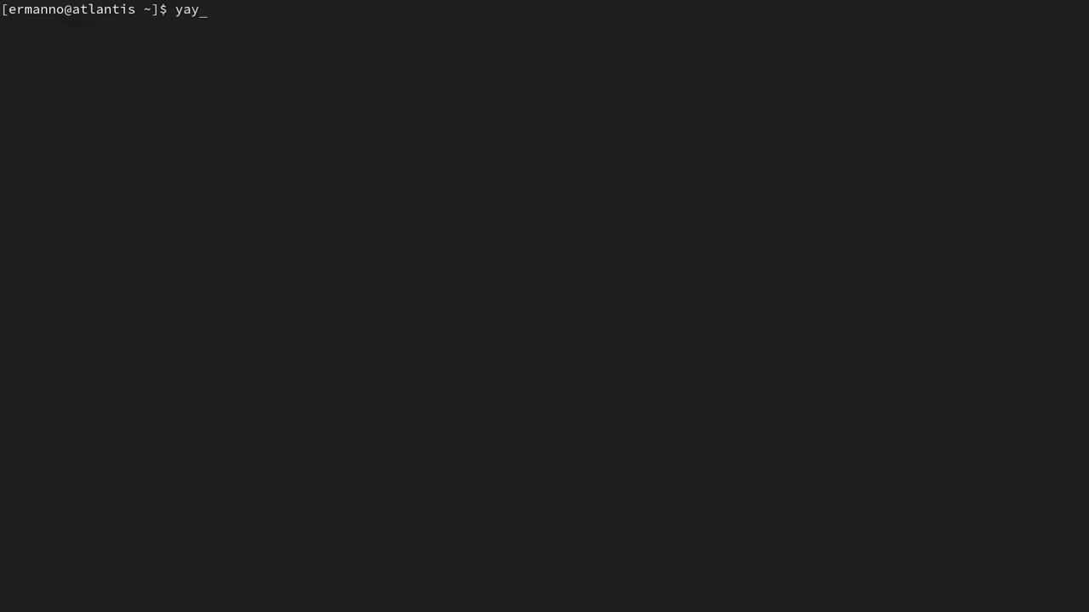
key("Return")
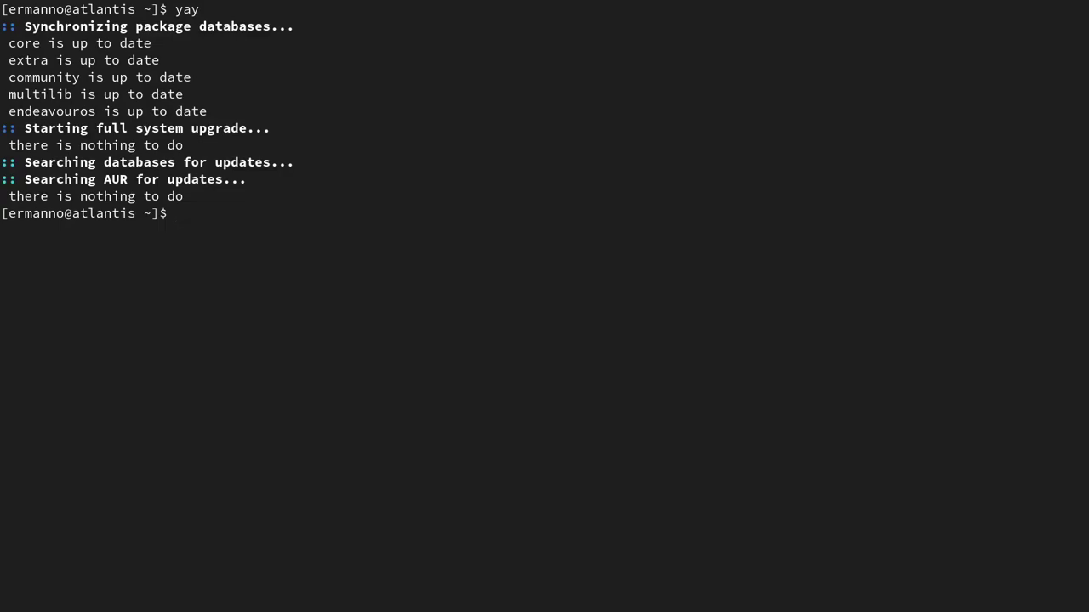
key("ctrl+l")
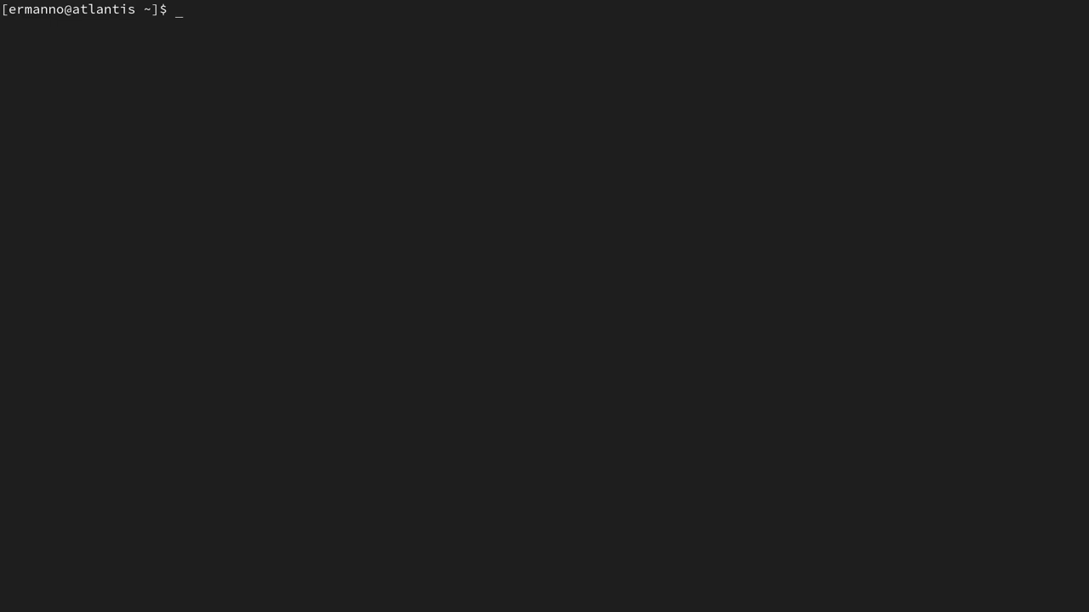
Install packages 1 and 2 (timeshift and timeshift-autosnap) through "yay timeshift", removing make dependencies after install and showing no diffs
type("yay timeshift")
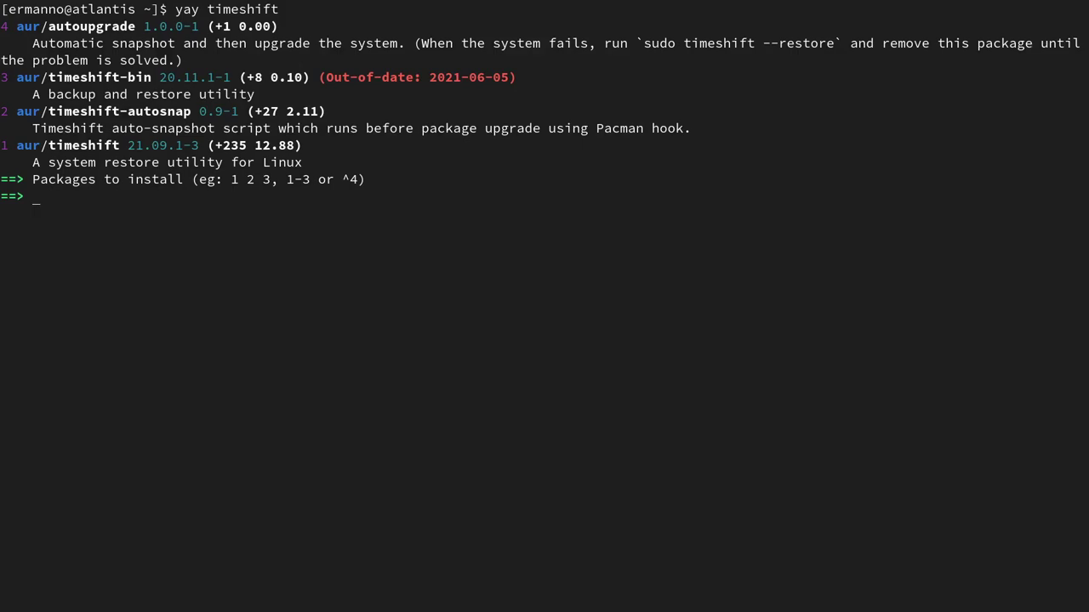
type("1,2")
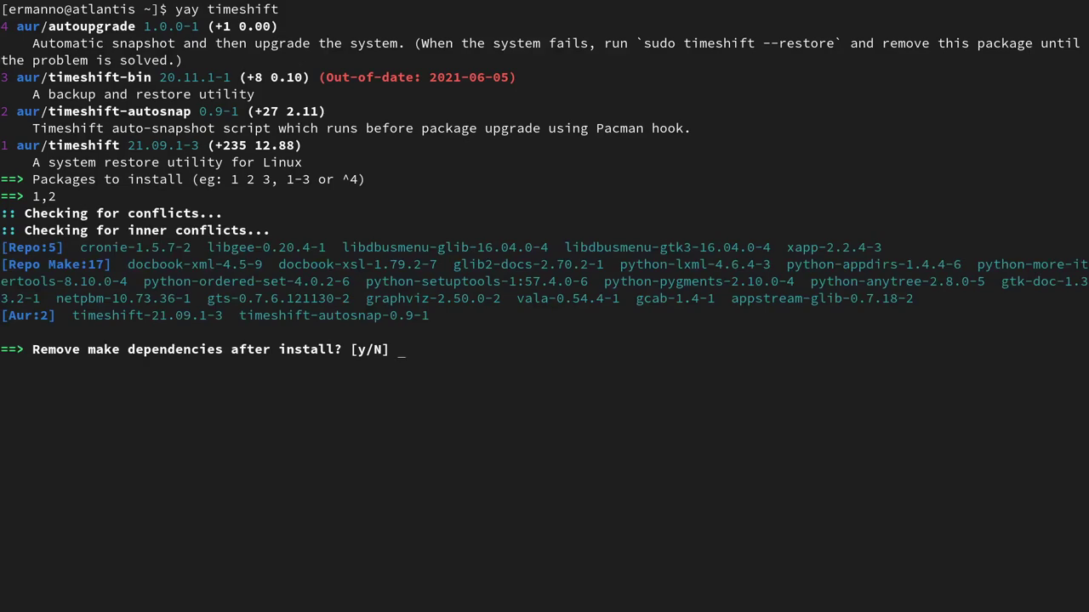
type("y")
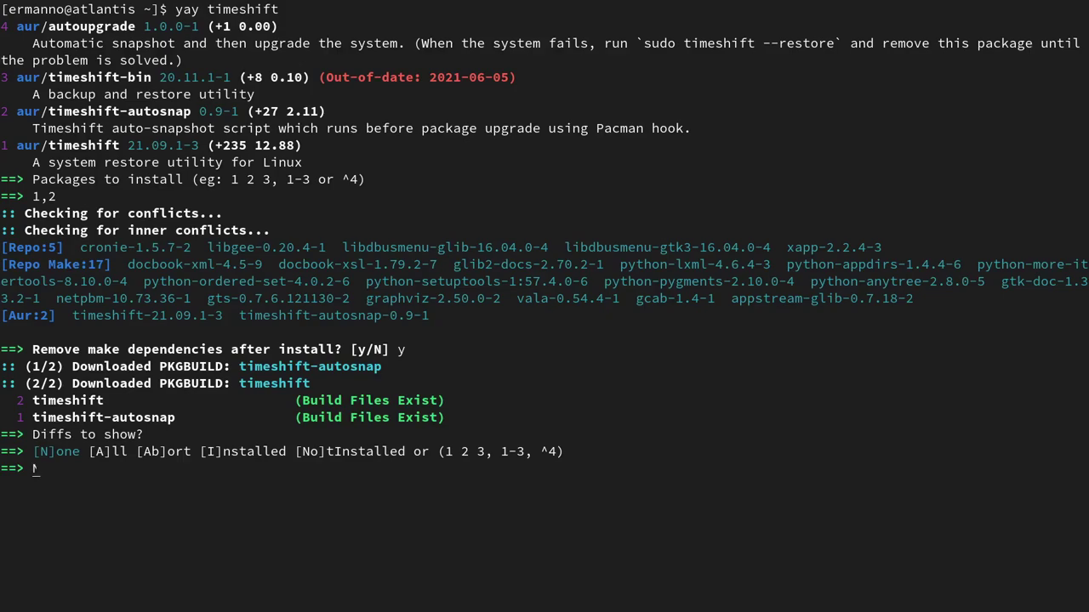
type("N")
key("Return")
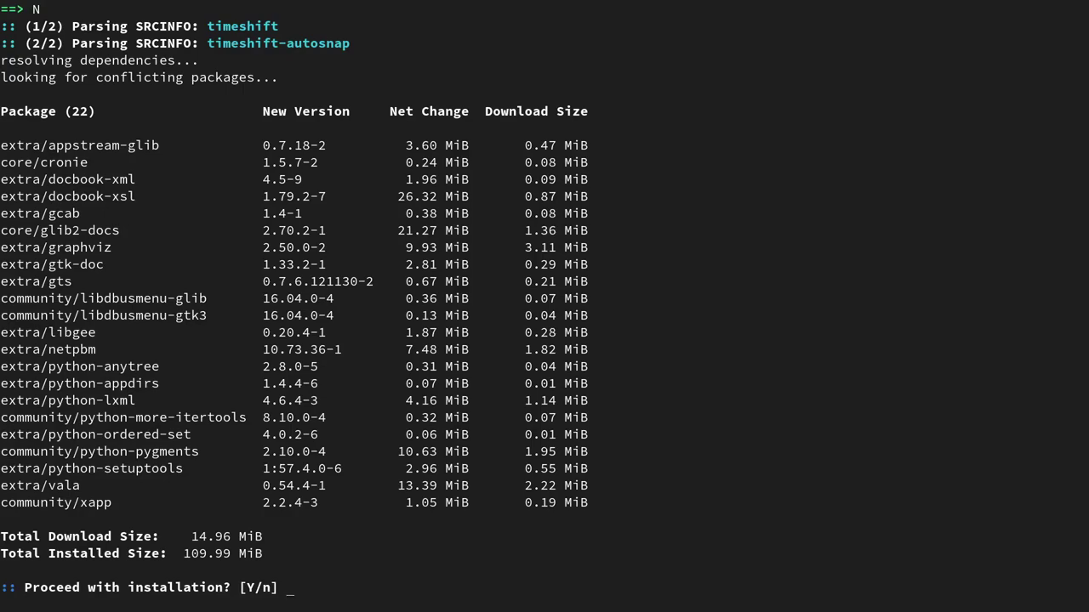
key("Return")
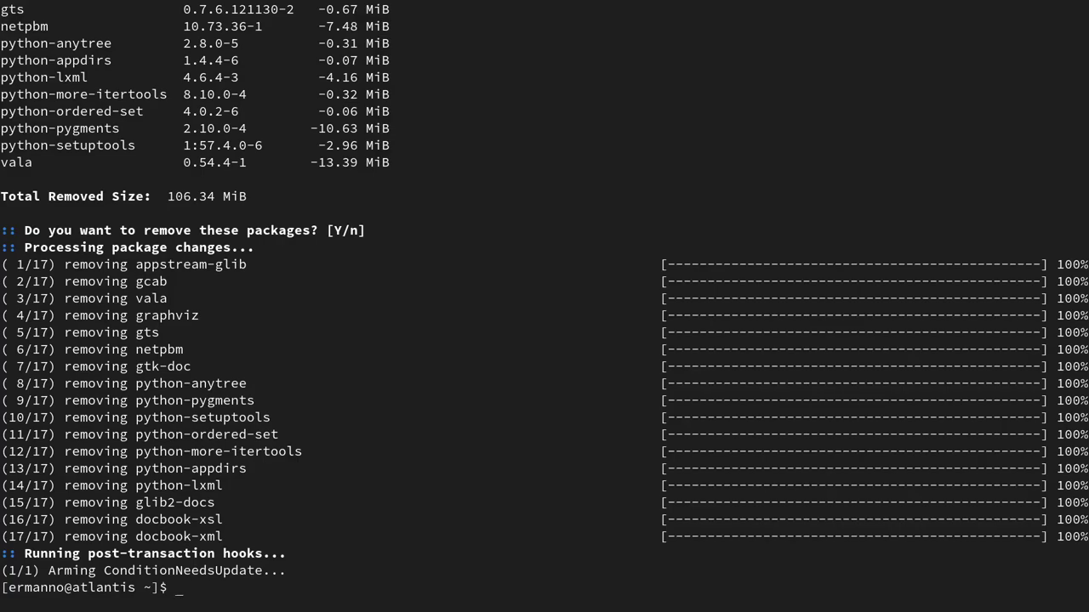
Install the grub-btrfs package with "sudo pacman -S grub-btrfs"
type("sudo pacman -S grub-btrfs")
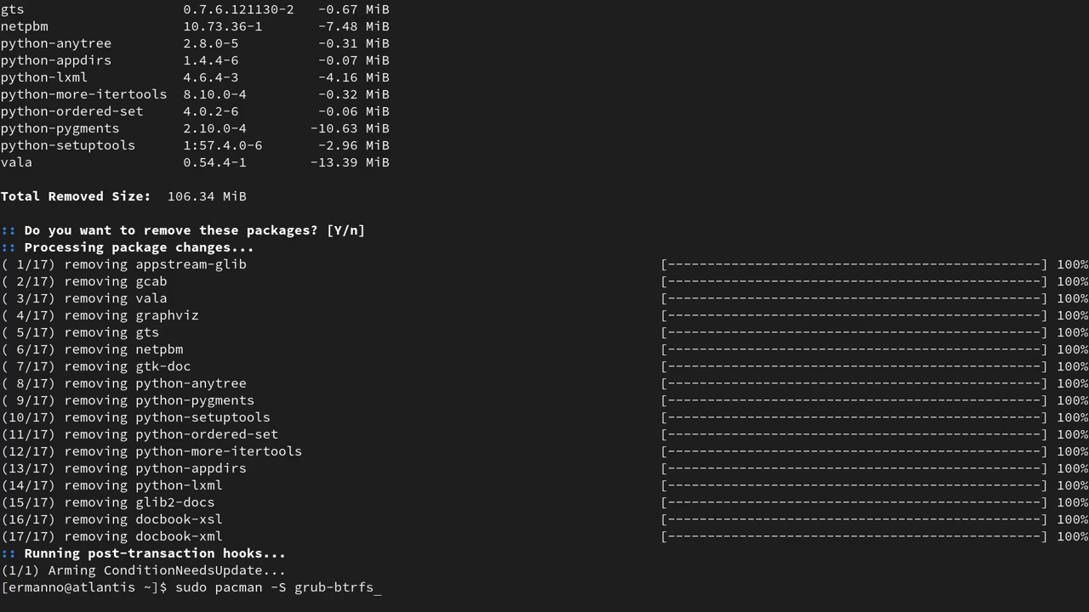
key("Return")
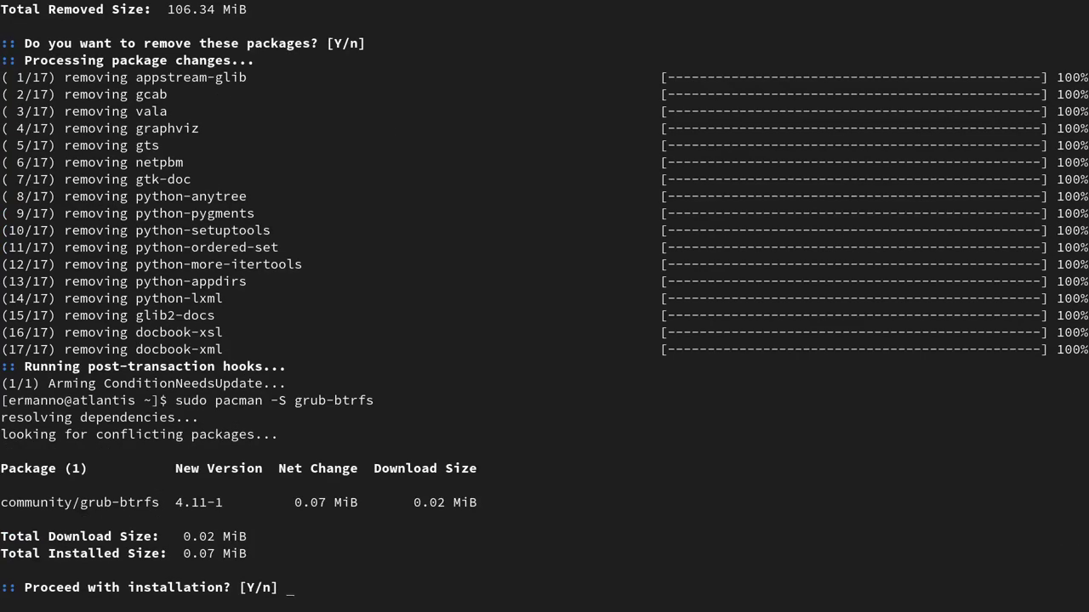
key("Return")
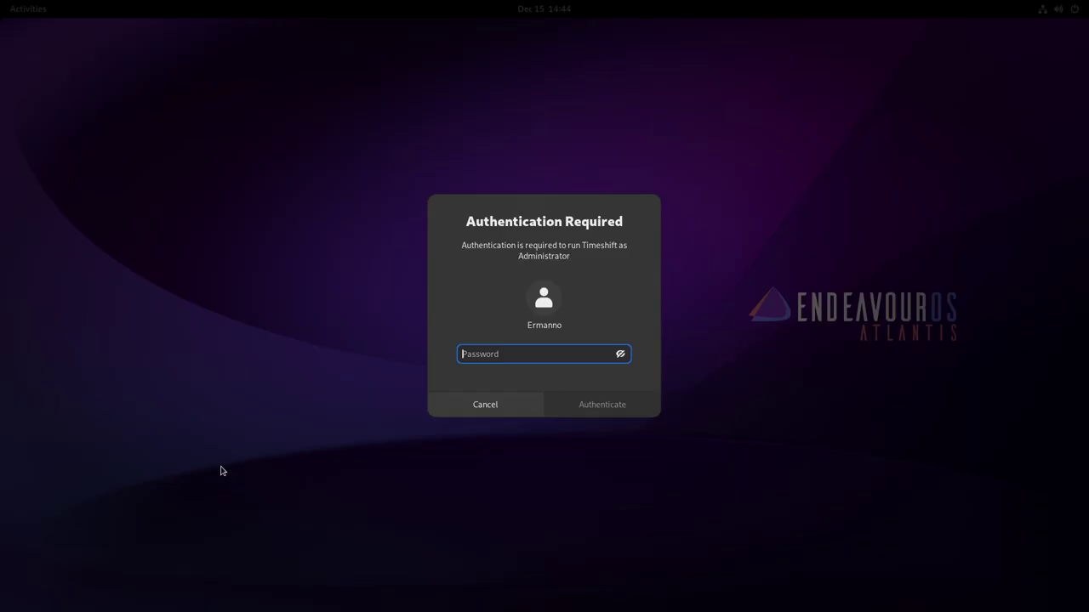
Authenticate Timeshift with the account password and accept BTRFS as the snapshot type with vda2 as the snapshot location
type("•••••••••••")
key("Return")
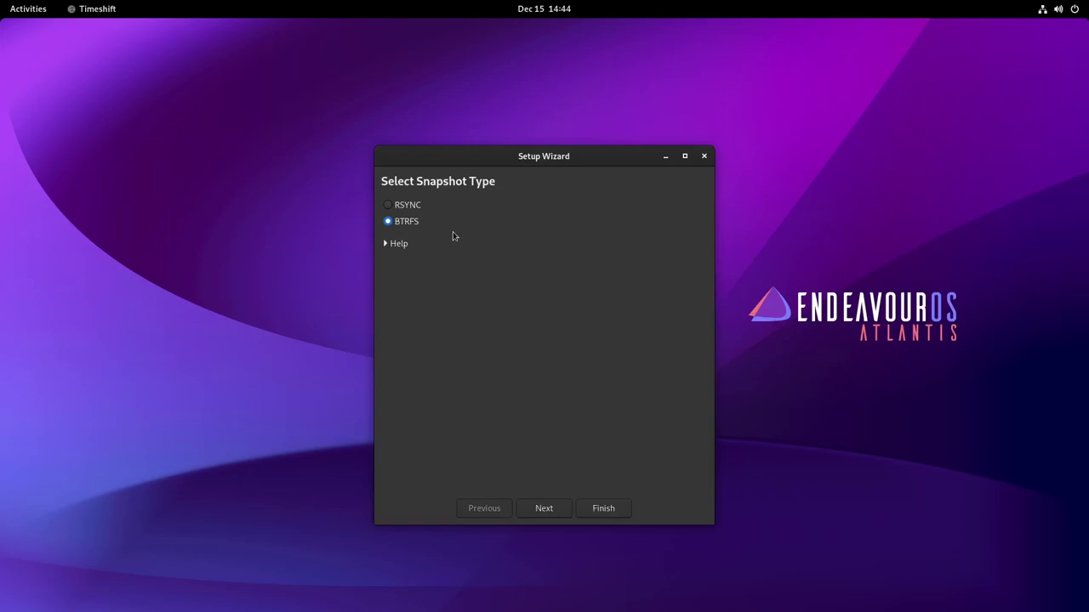
key("Return")
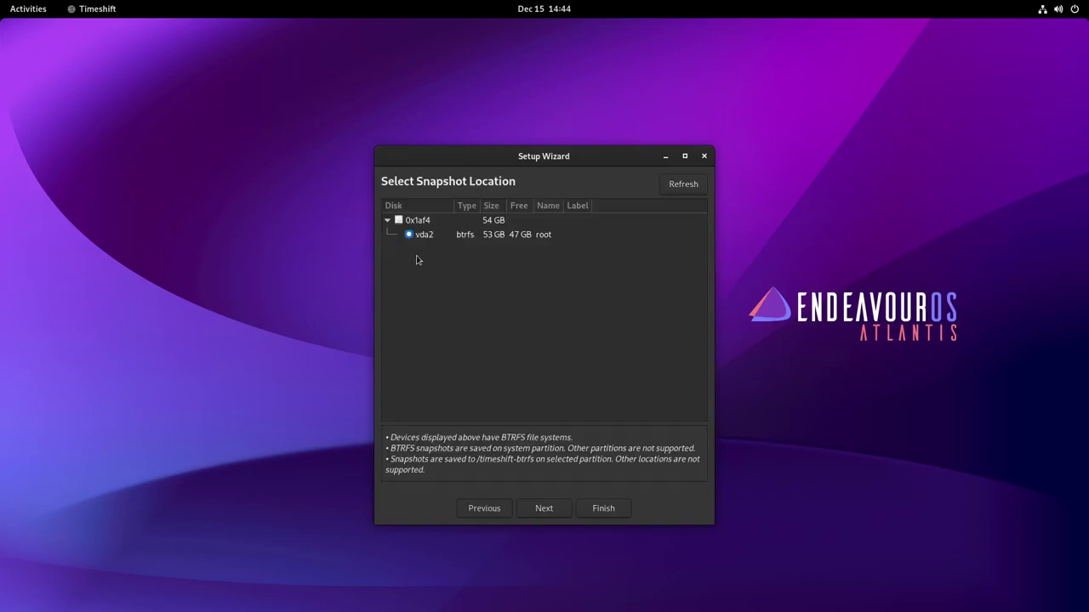
left_click(435, 235)
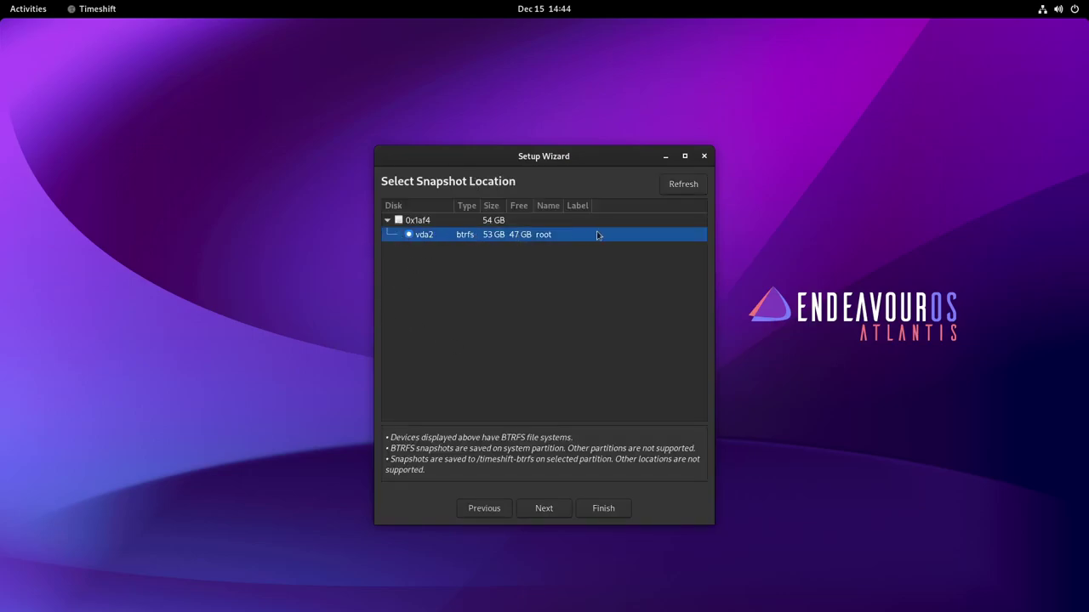
left_click(556, 512)
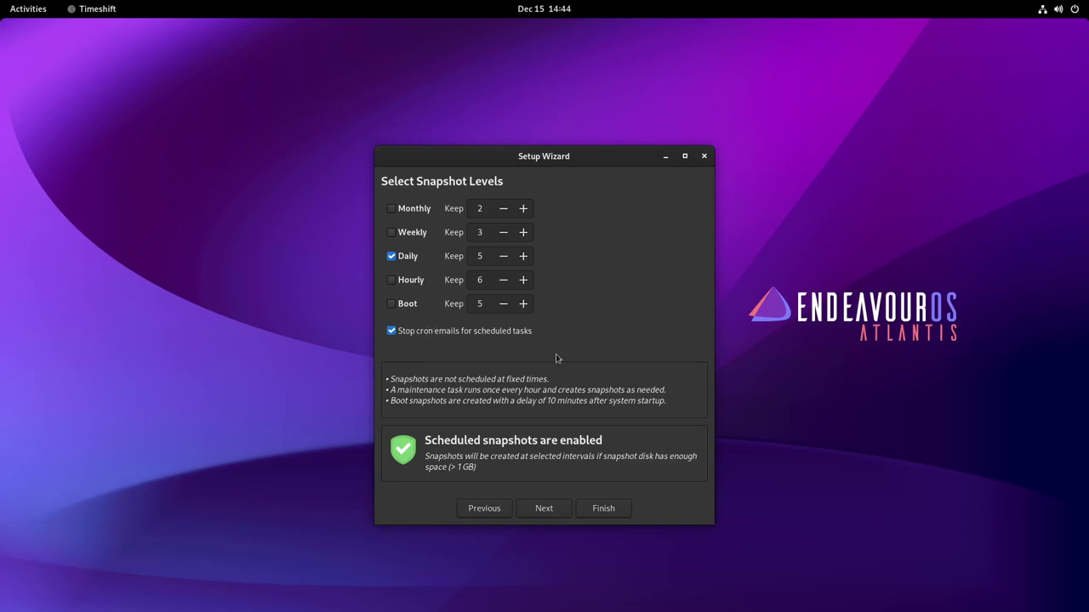
left_click(535, 511)
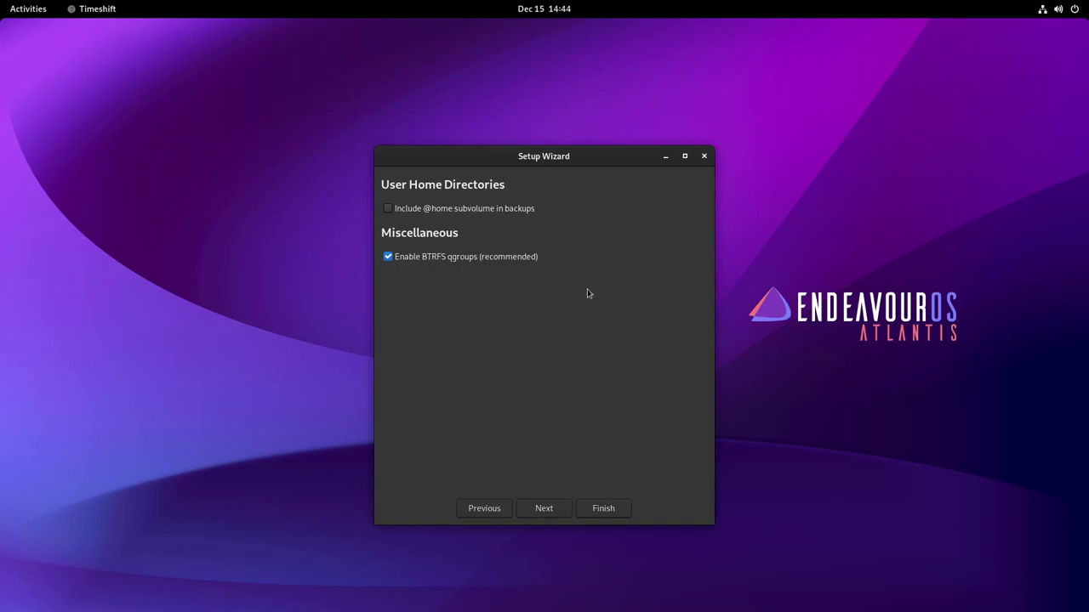
left_click(544, 510)
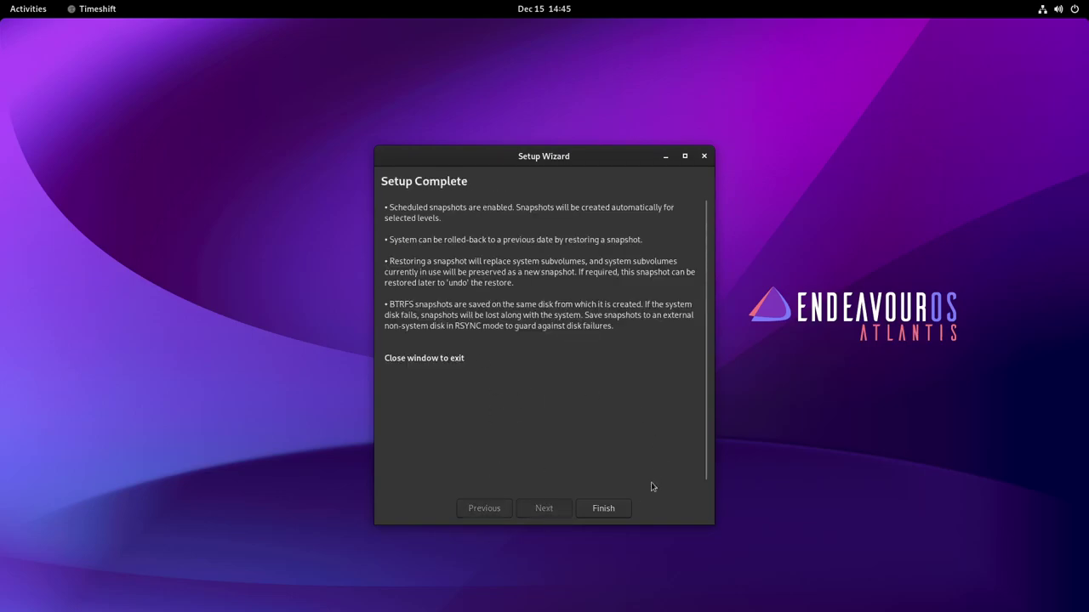
left_click(619, 509)
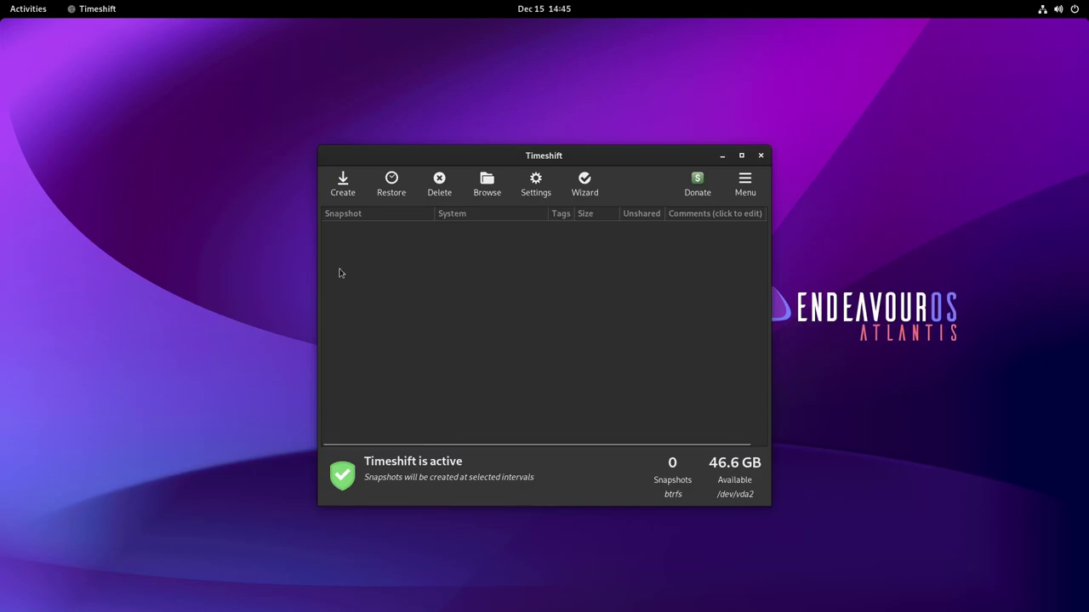
Create a system snapshot in Timeshift and close its window
left_click(345, 181)
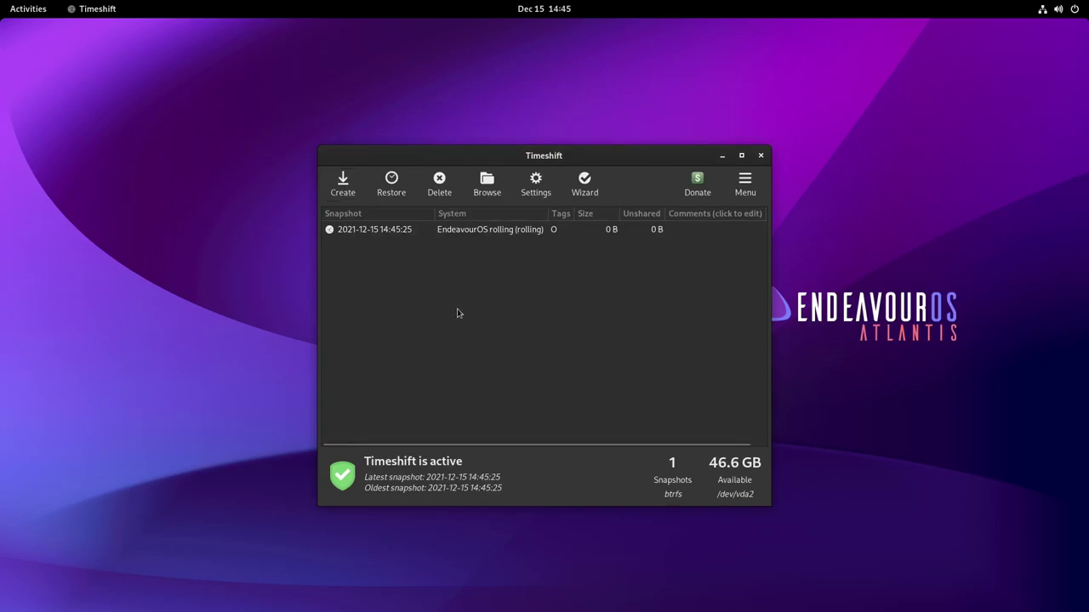
left_click(760, 156)
Switch to a new Terminal window by searching the applications for "term"
key("super")
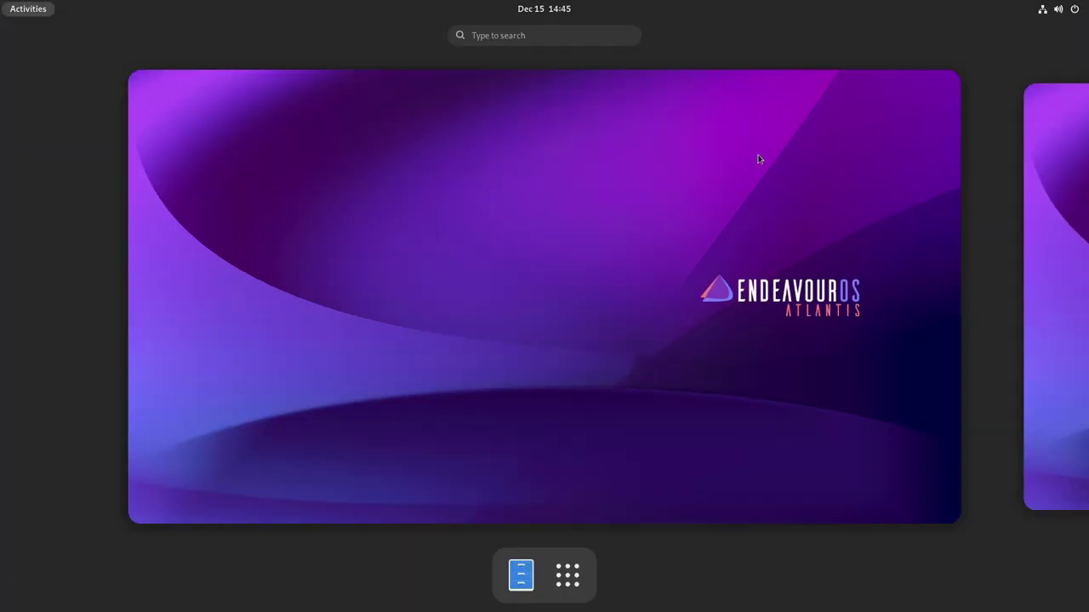
type("term")
key("Return")
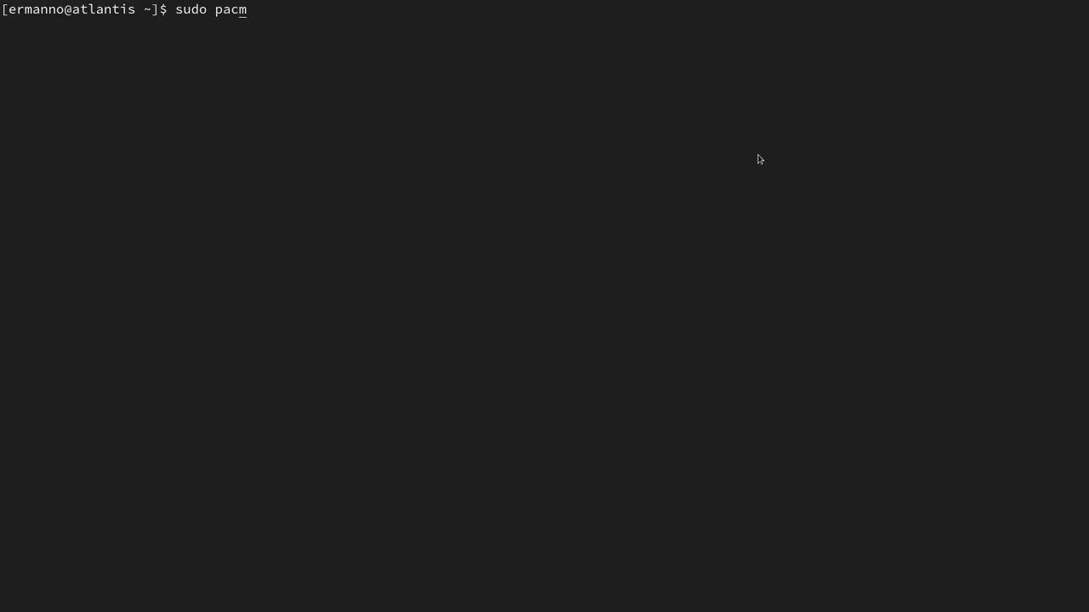
Install the chromium package with pacman, authorizing sudo with the account password and accepting the installation
type("-S chromium")
key("Return")
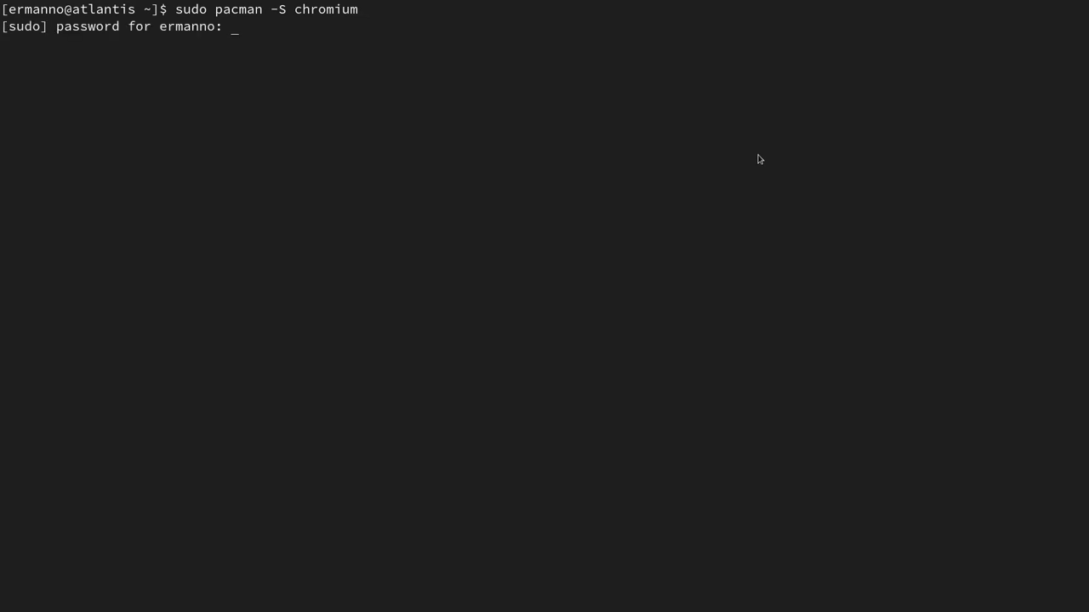
key("Return")
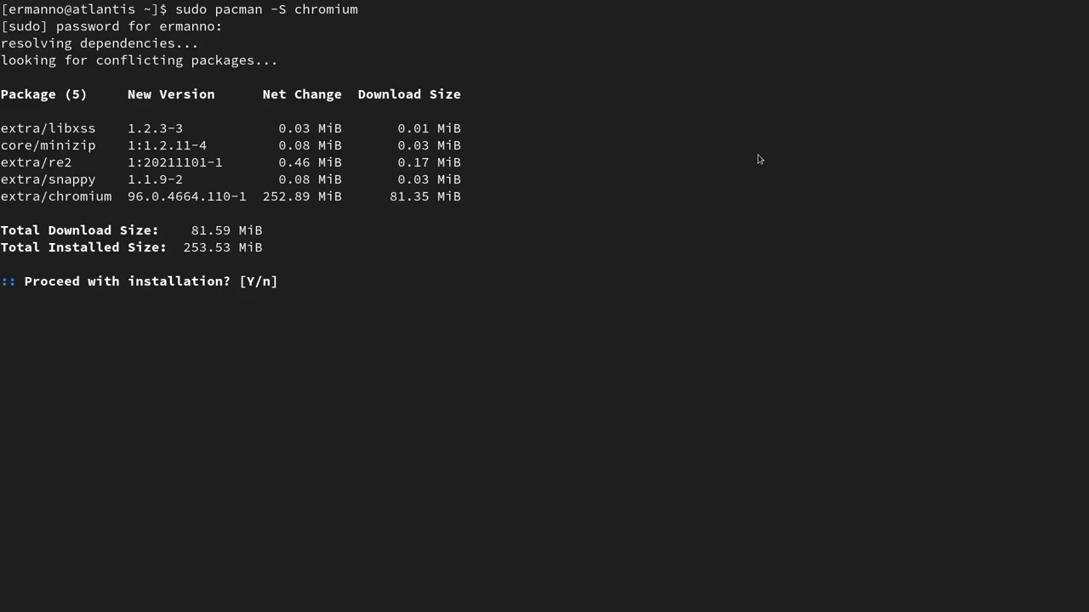
key("Return")
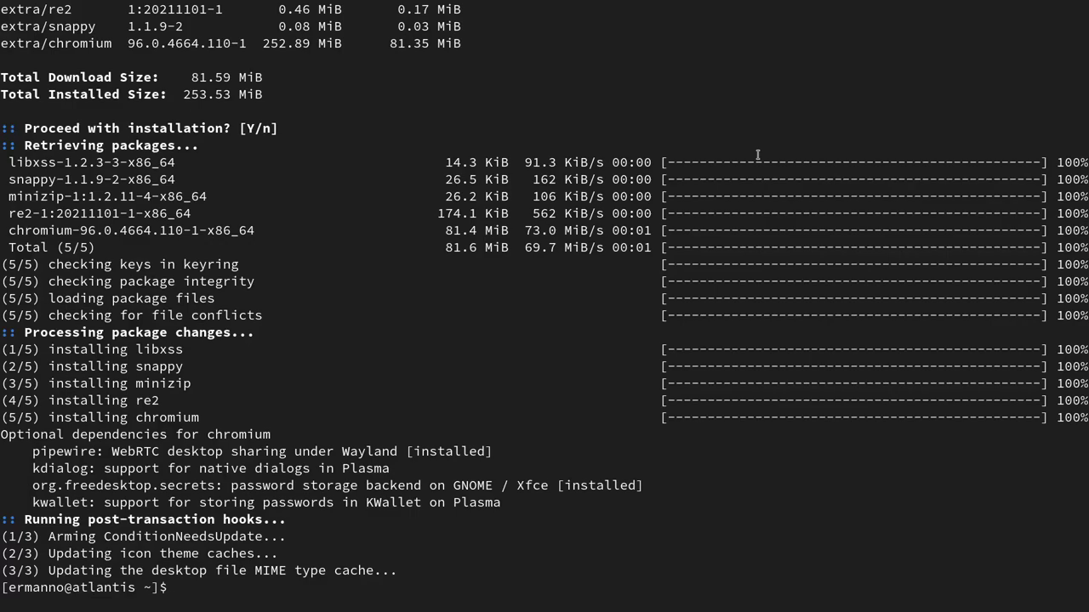
Regenerate the GRUB configuration at /boot/grub/grub.cfg with grub-mkconfig and reboot the system
type("sudo grub-mkconfig -o /b")
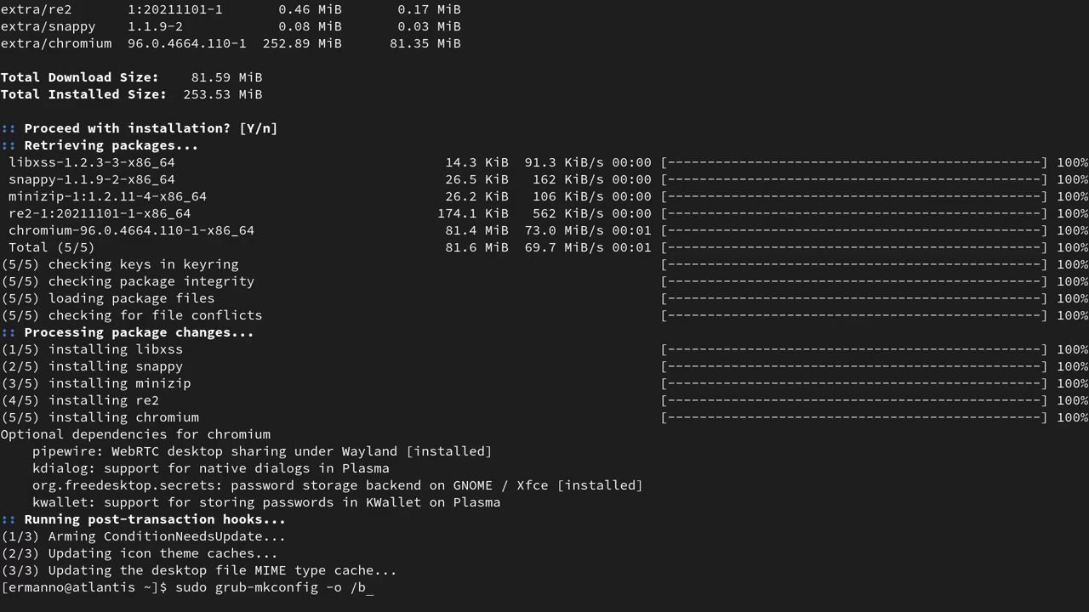
type("oot/grub/grub.cfg")
key("Return")
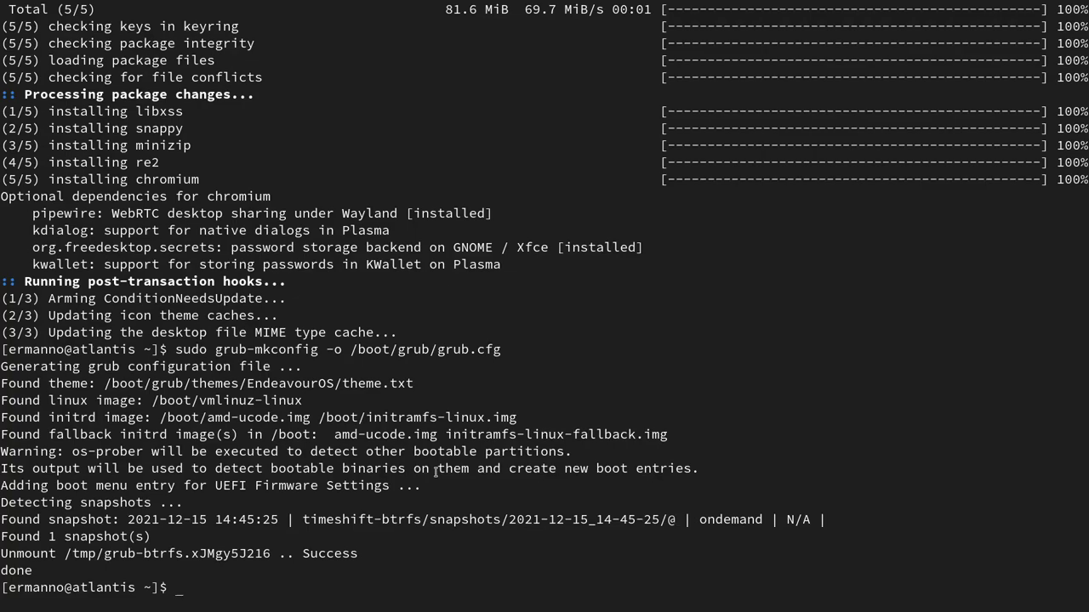
type("reboot")
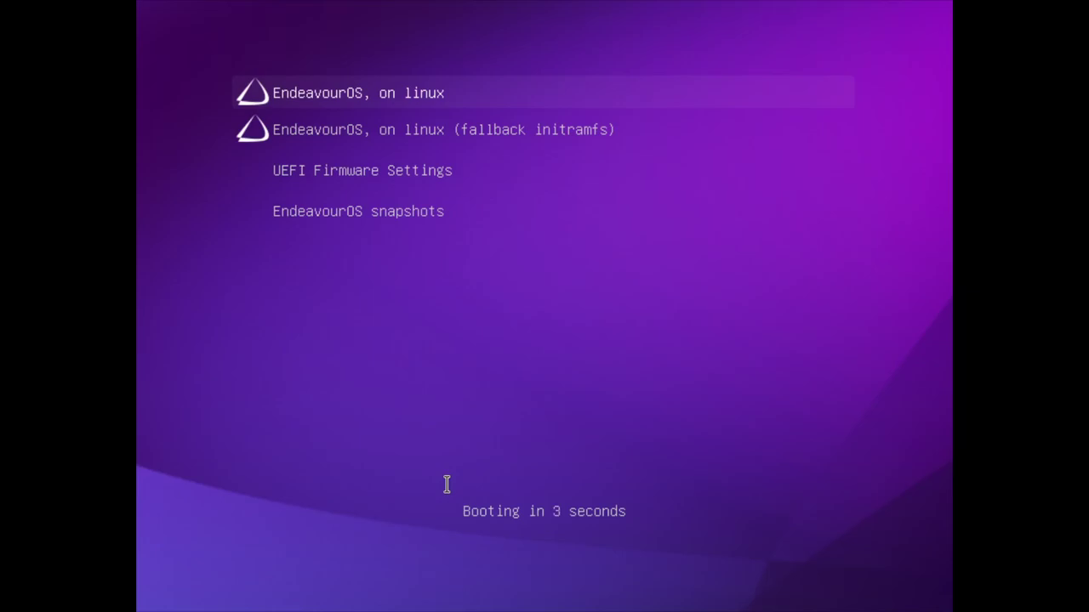
key("Down")
key("Down")
key("Down")
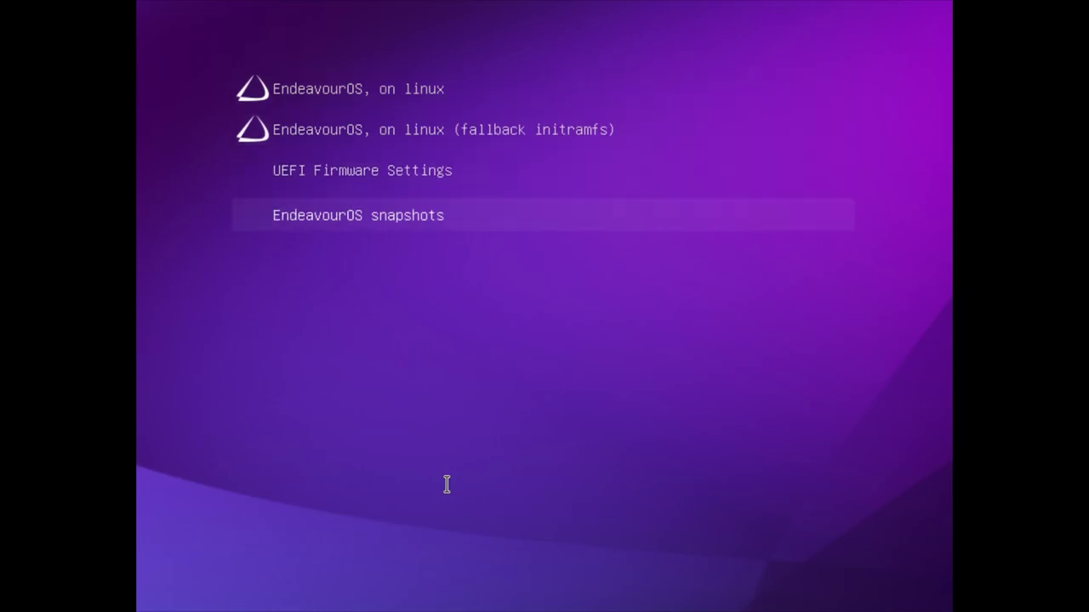
key("Return")
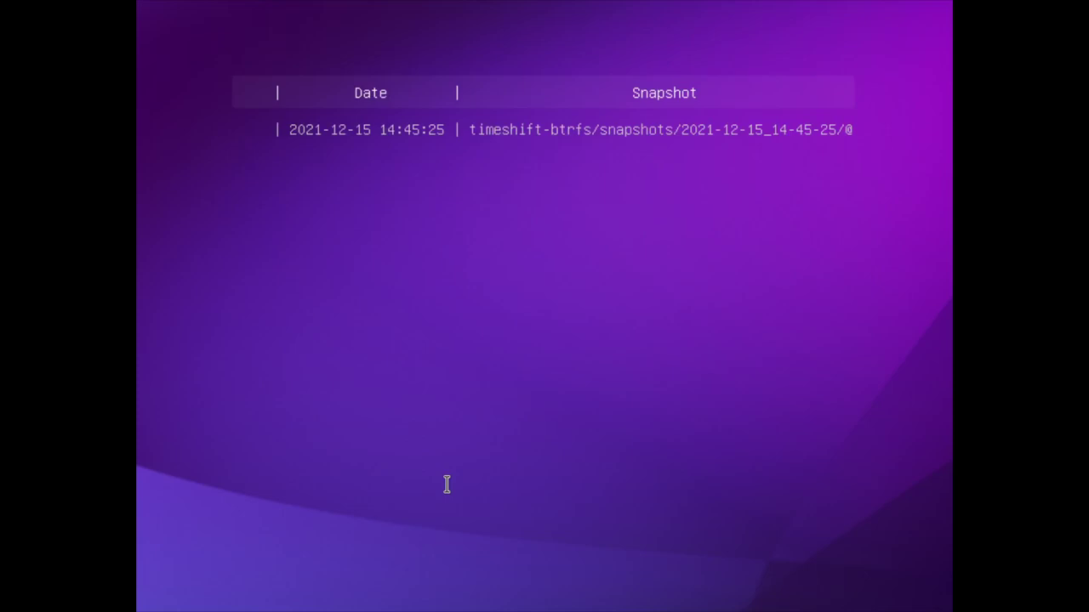
key("Down")
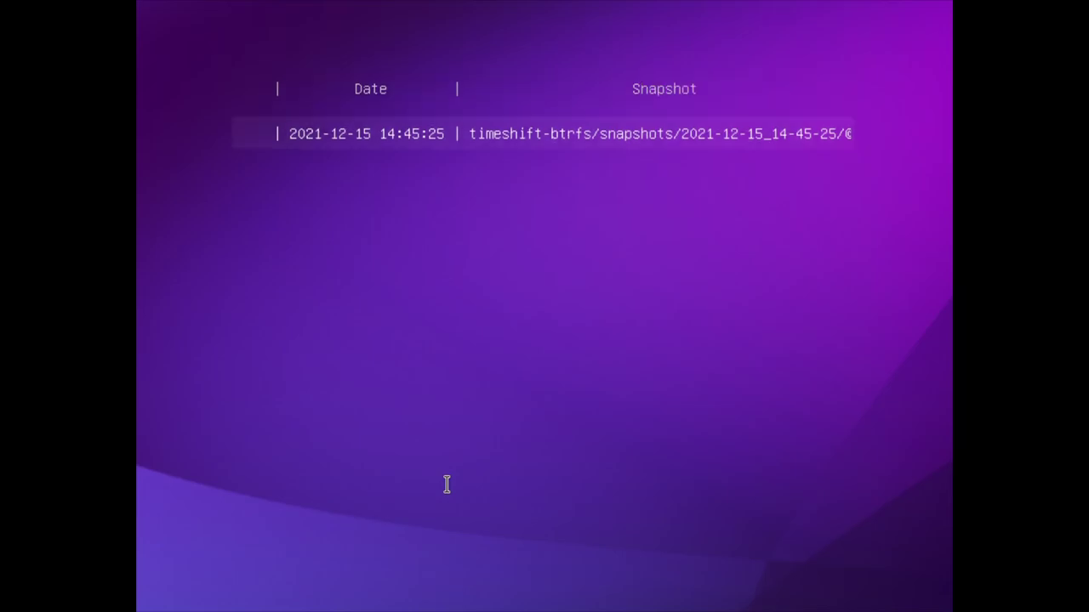
key("Return")
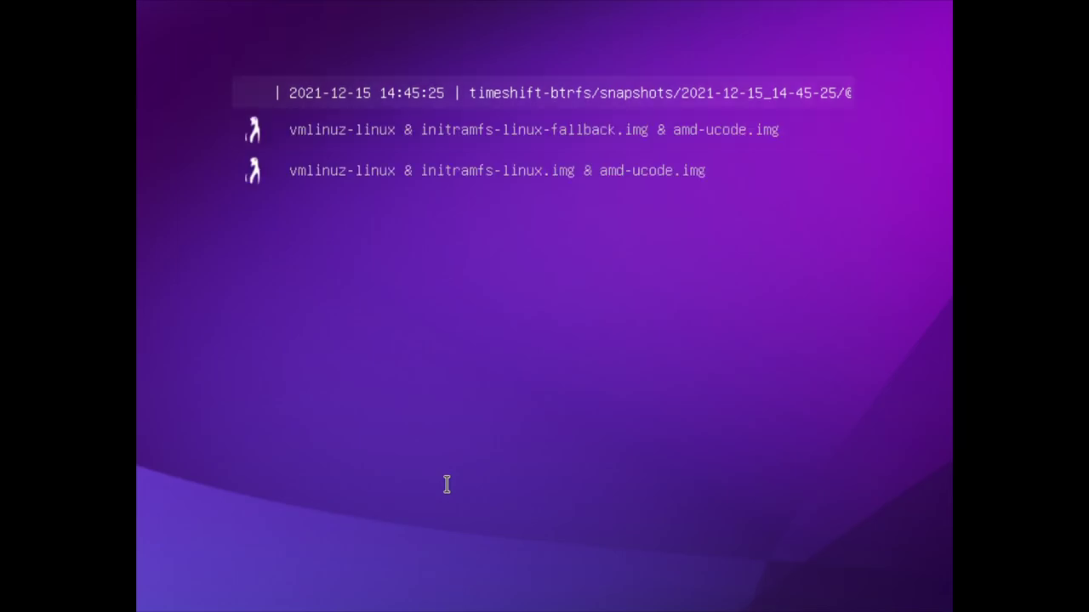
key("Down")
key("Down")
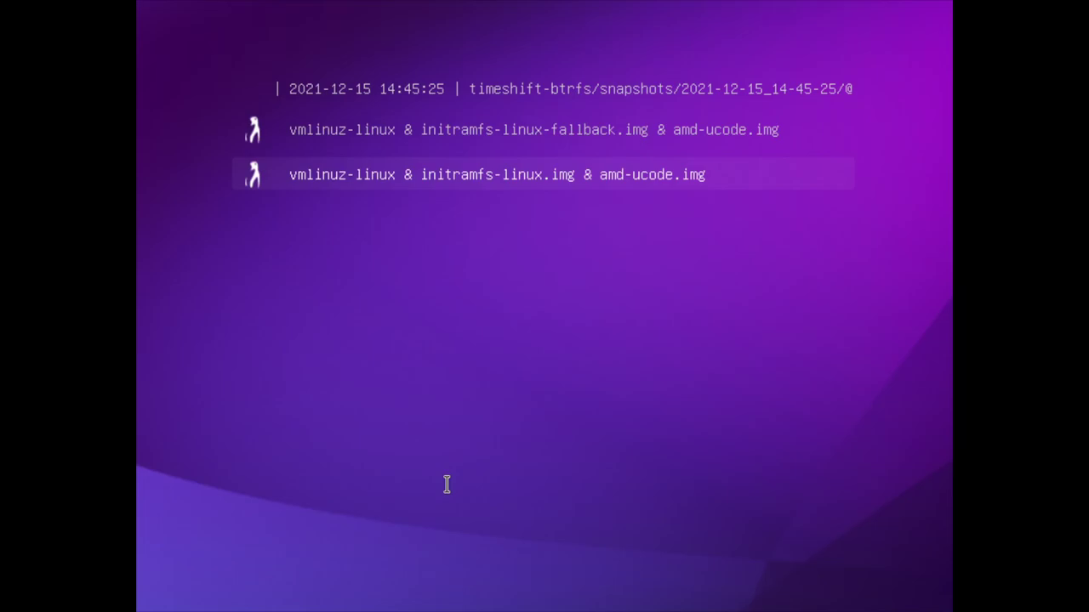
key("Escape")
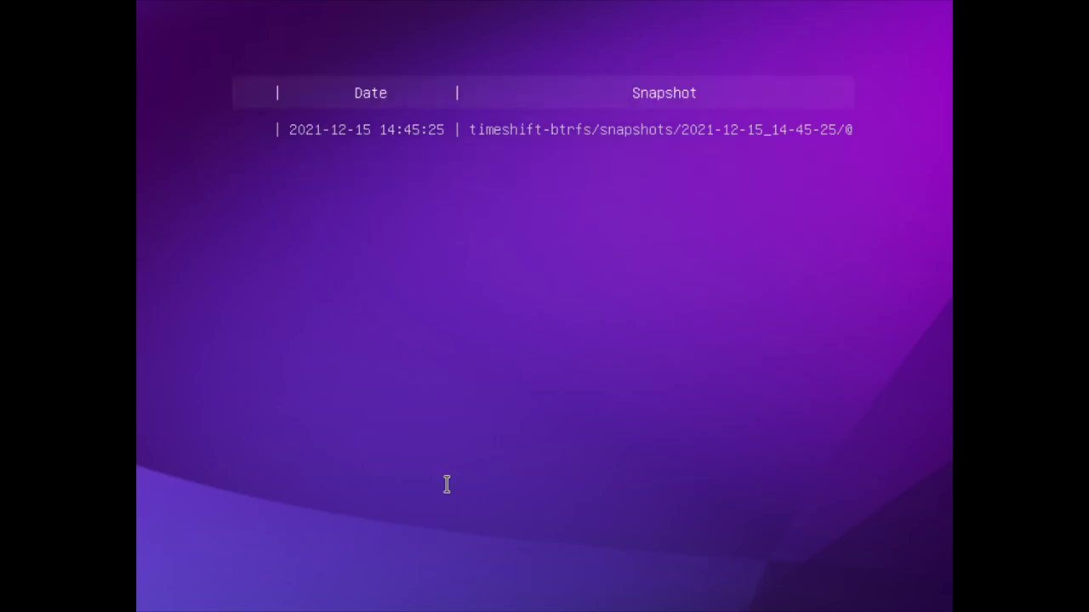
key("Escape")
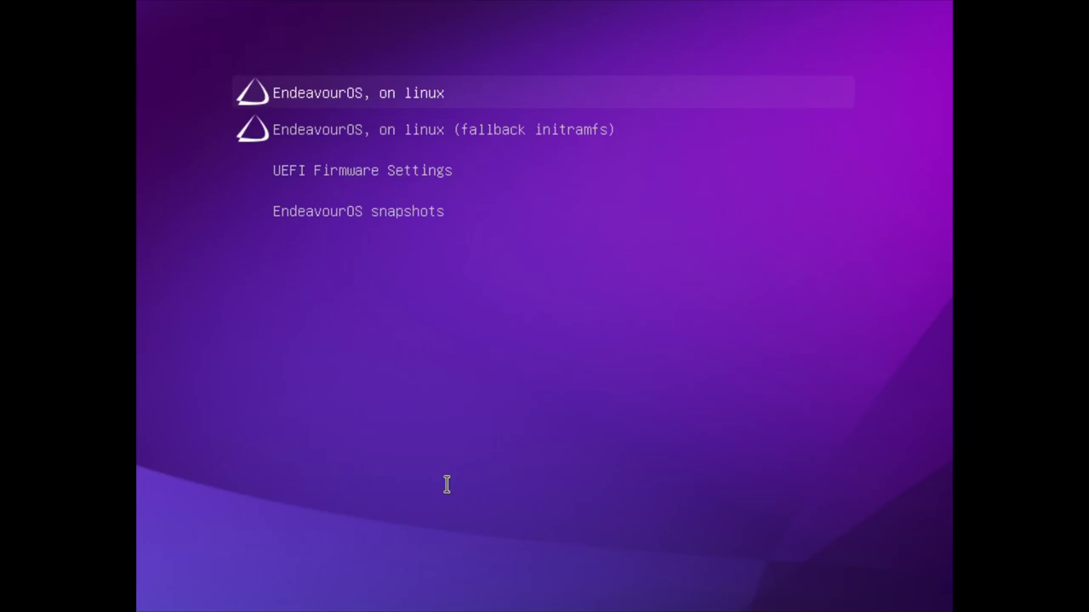
Boot the regular "EndeavourOS, on linux" entry and log in with the account password
key("Return")
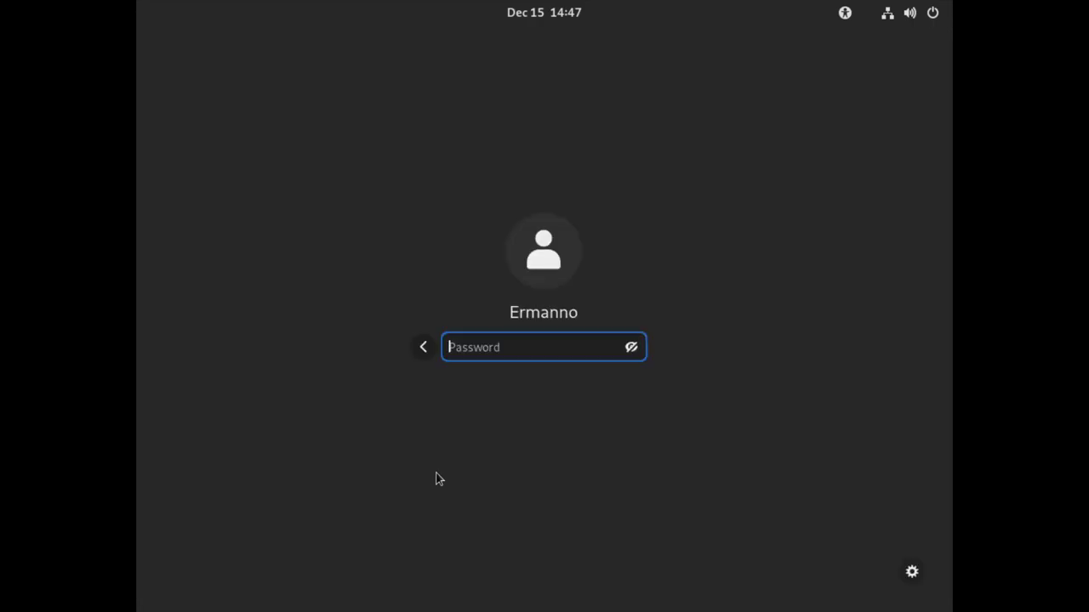
type("*********")
key("Return")
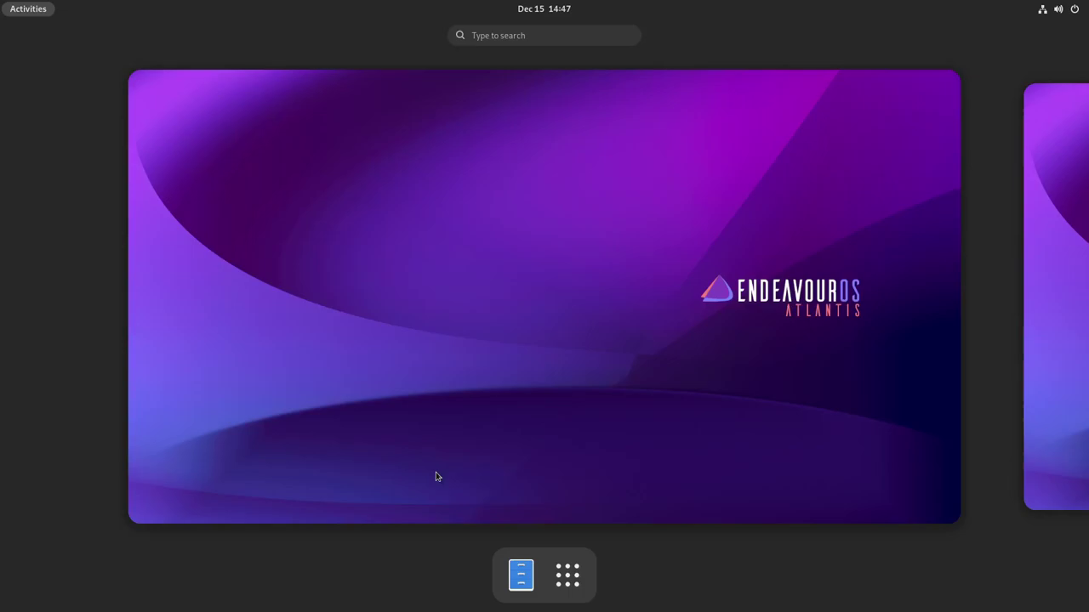
Switch to Timeshift by searching the applications for "time" and authenticate with the account password
type("time")
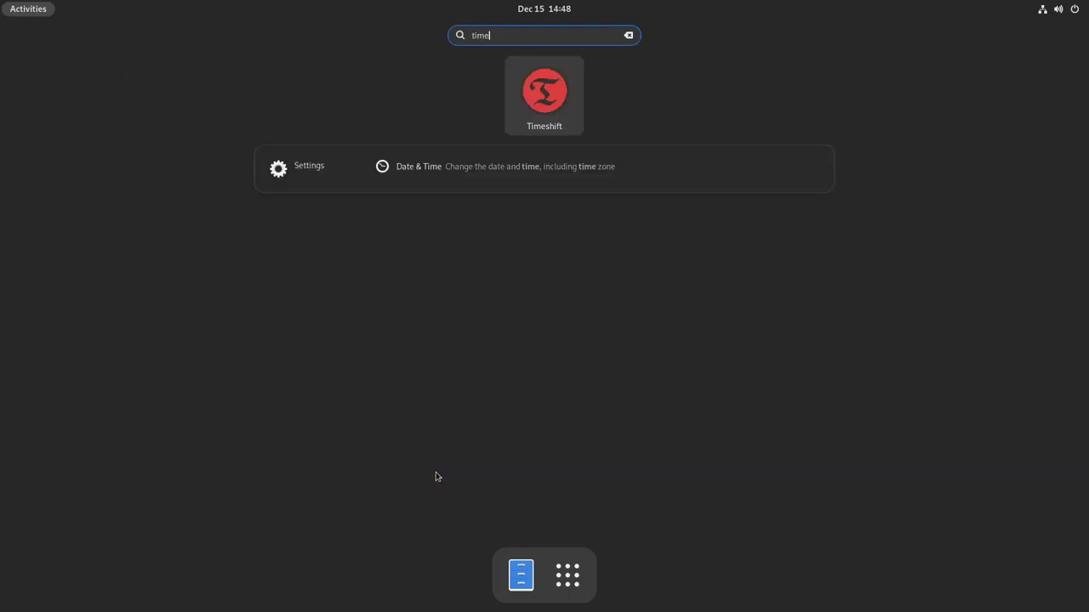
key("Return")
type("**********")
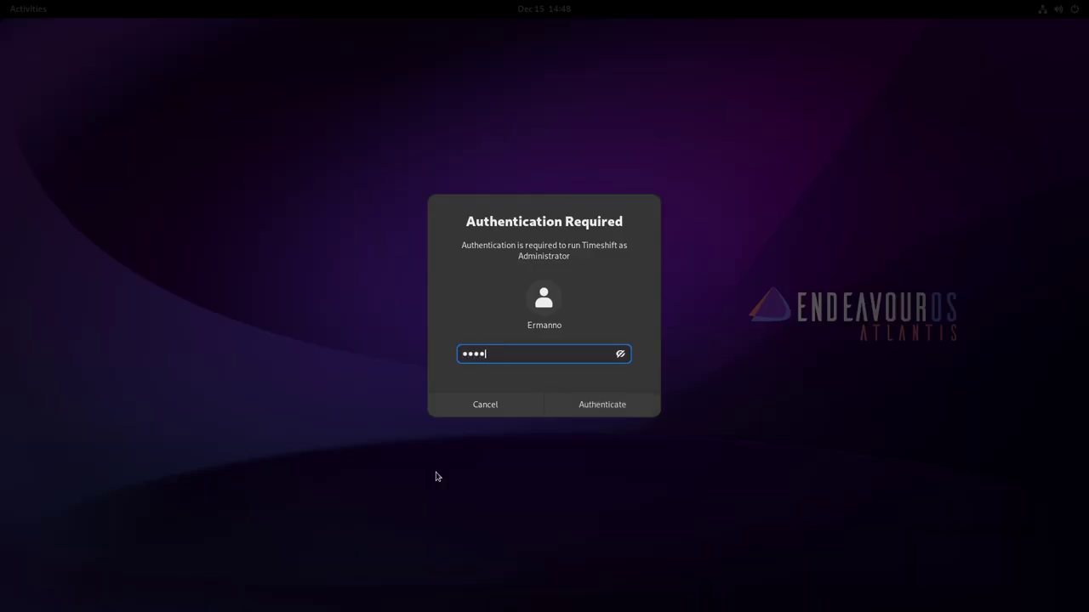
key("Return")
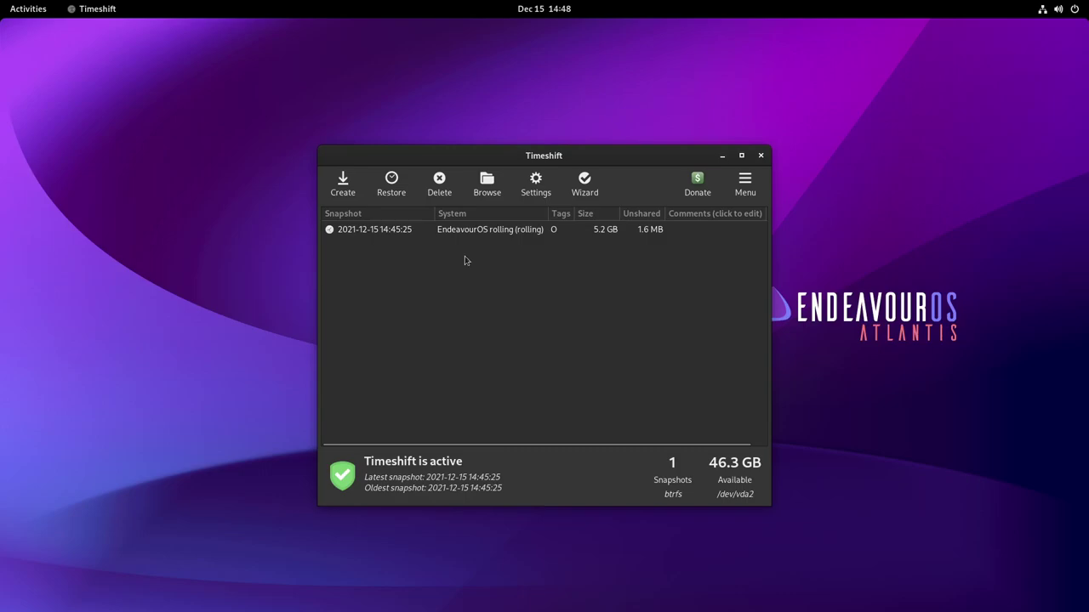
left_click(357, 231)
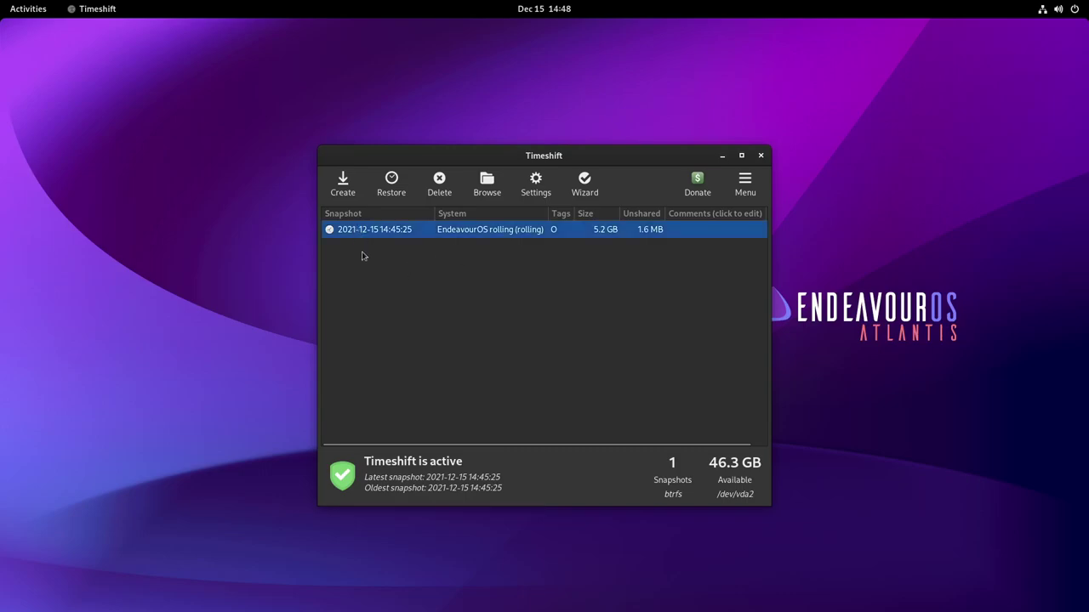
left_click(391, 183)
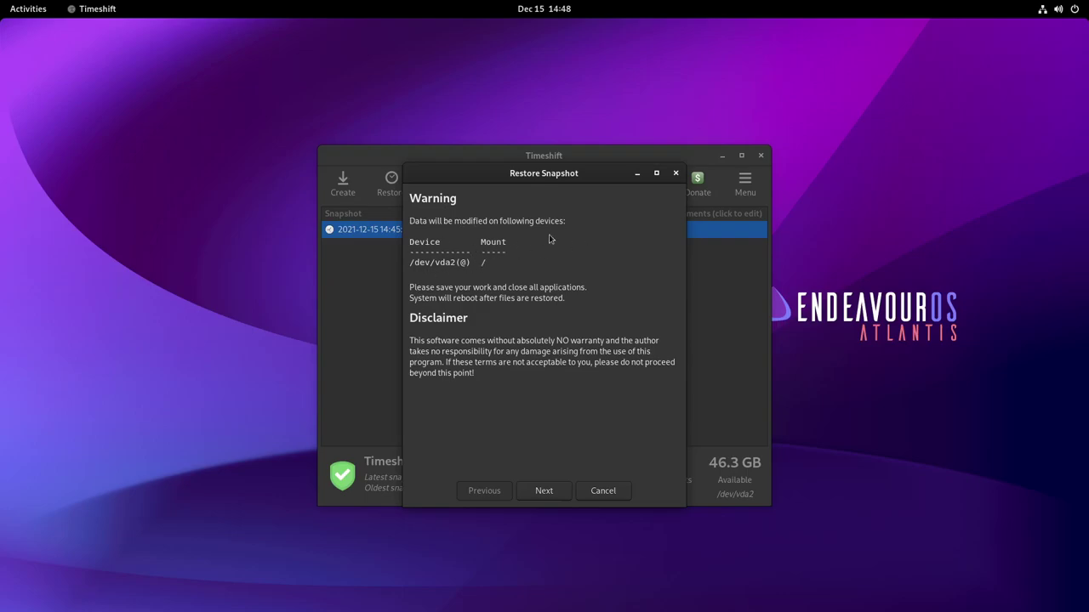
left_click(544, 495)
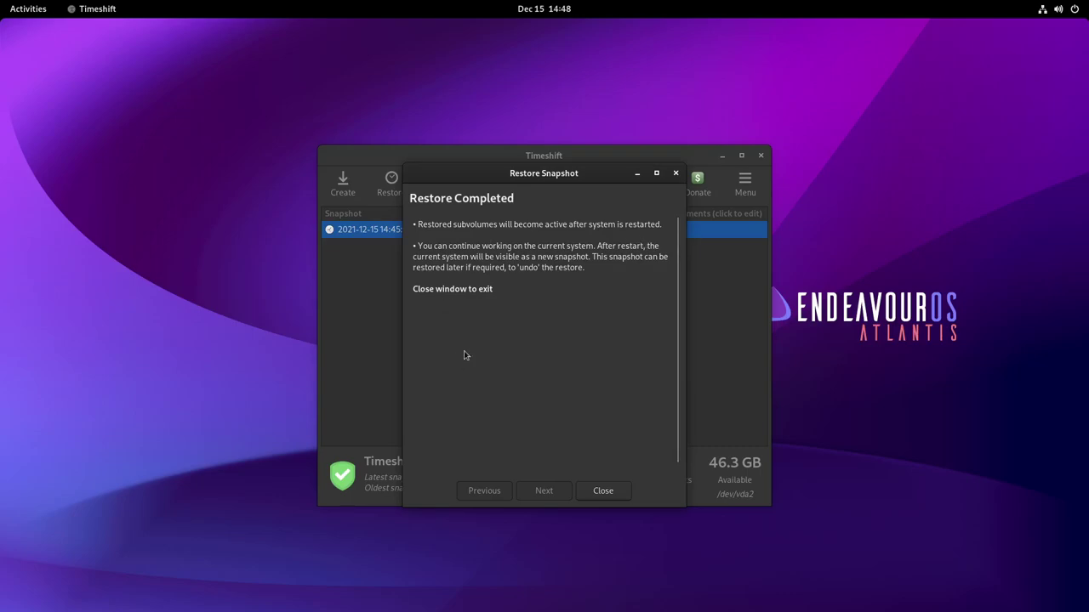
left_click(603, 492)
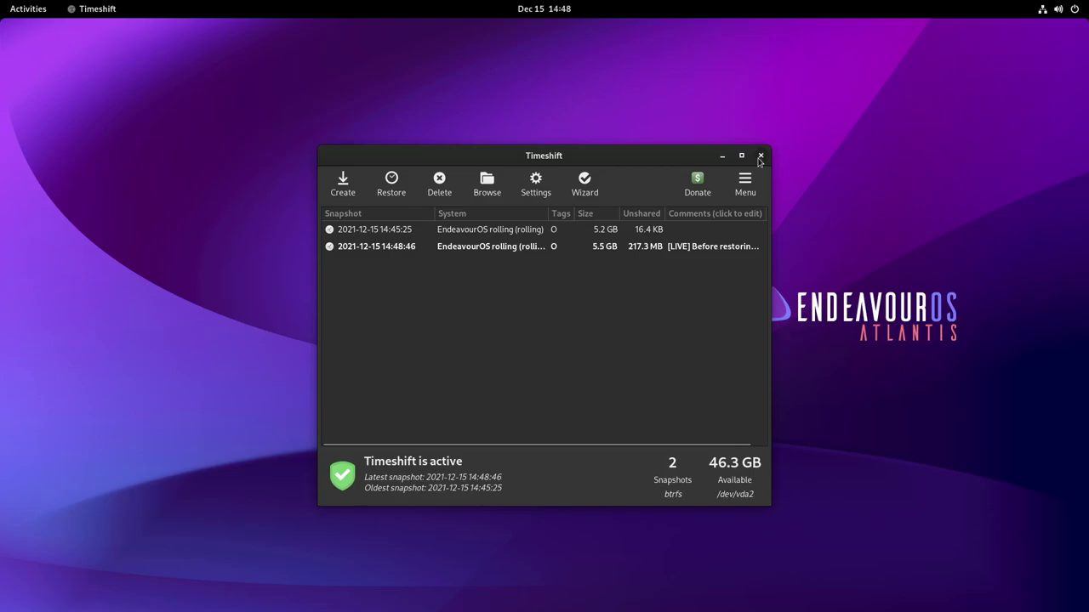
Close Timeshift and restart the system so the restored subvolume becomes active
left_click(760, 156)
left_click(1060, 8)
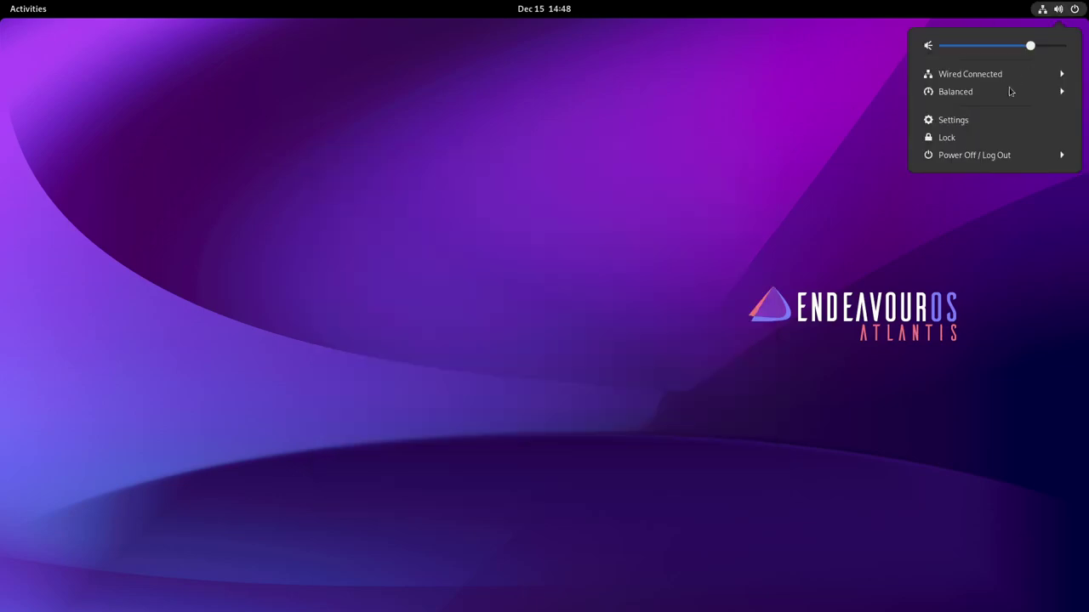
left_click(978, 155)
left_click(952, 191)
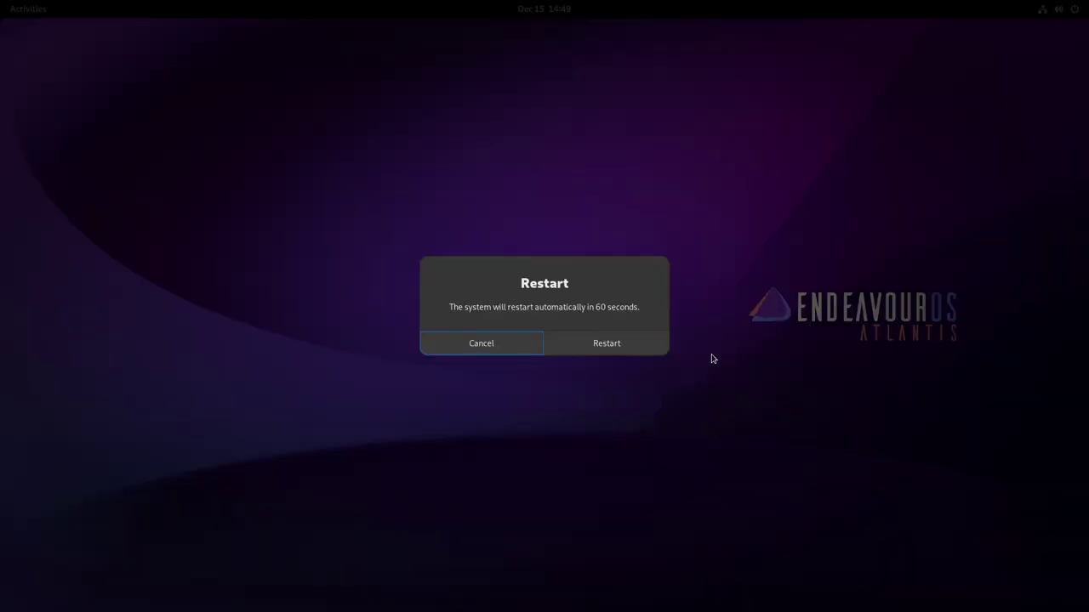
left_click(649, 353)
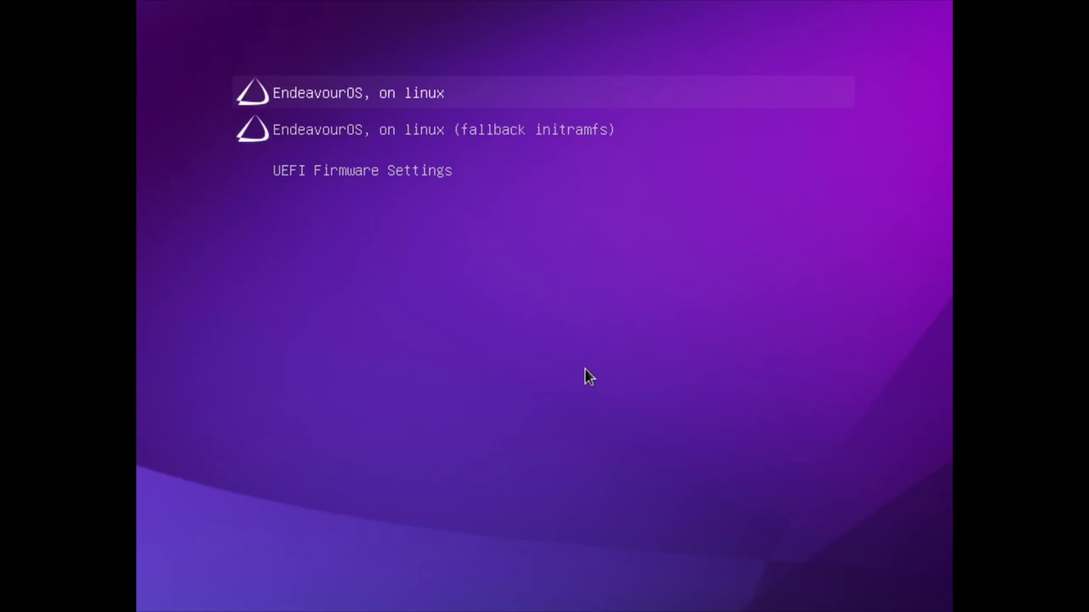
Check the GRUB boot entries, boot "EndeavourOS, on linux", and log in with the account password
key("Down")
key("Down")
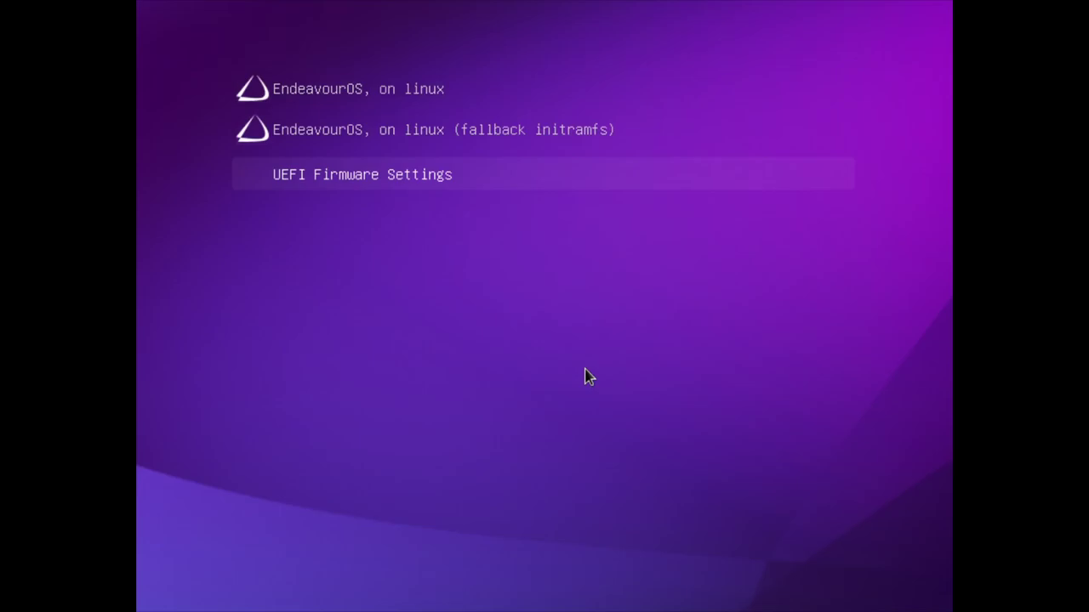
key("Up")
key("Up")
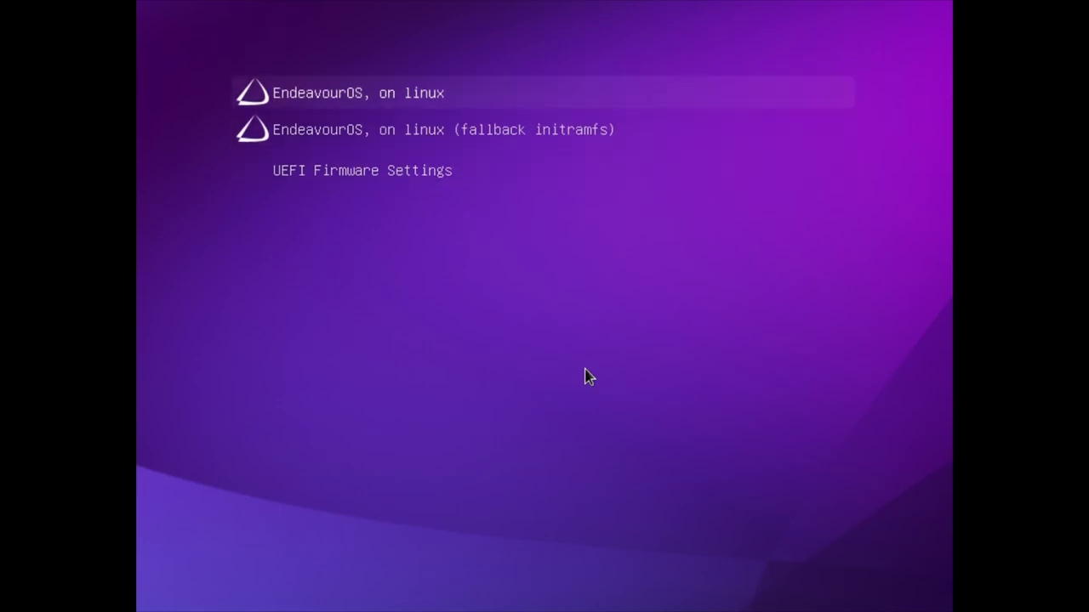
key("Return")
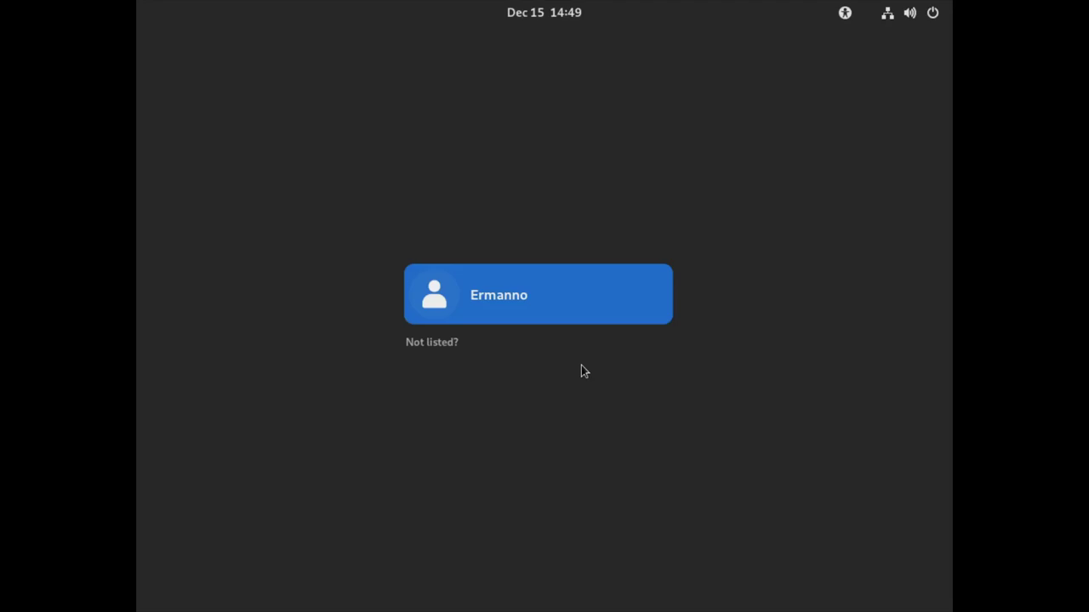
key("Return")
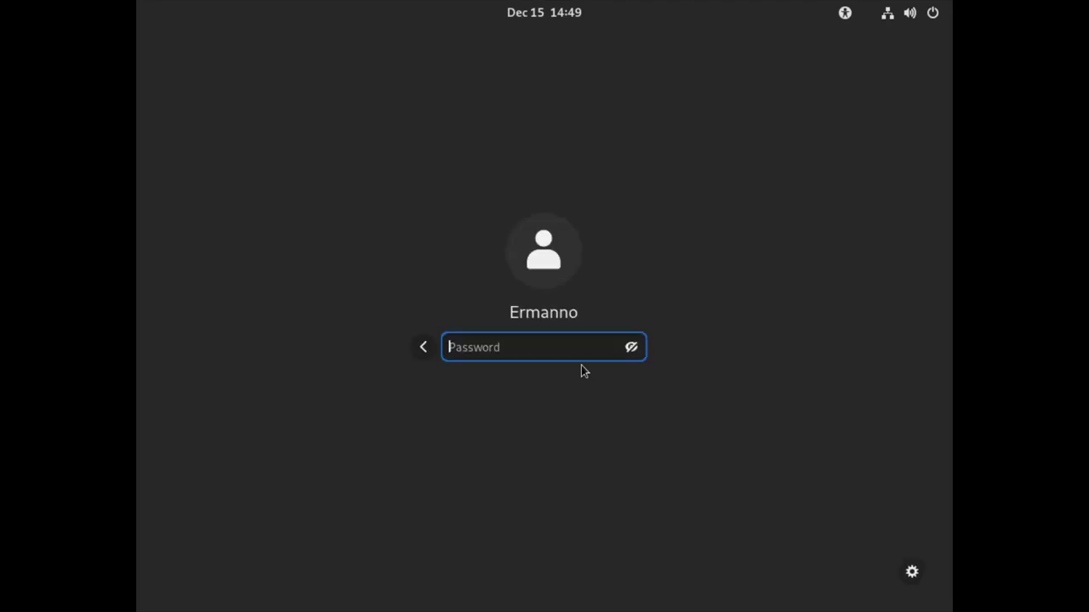
type("••••••••••")
key("Return")
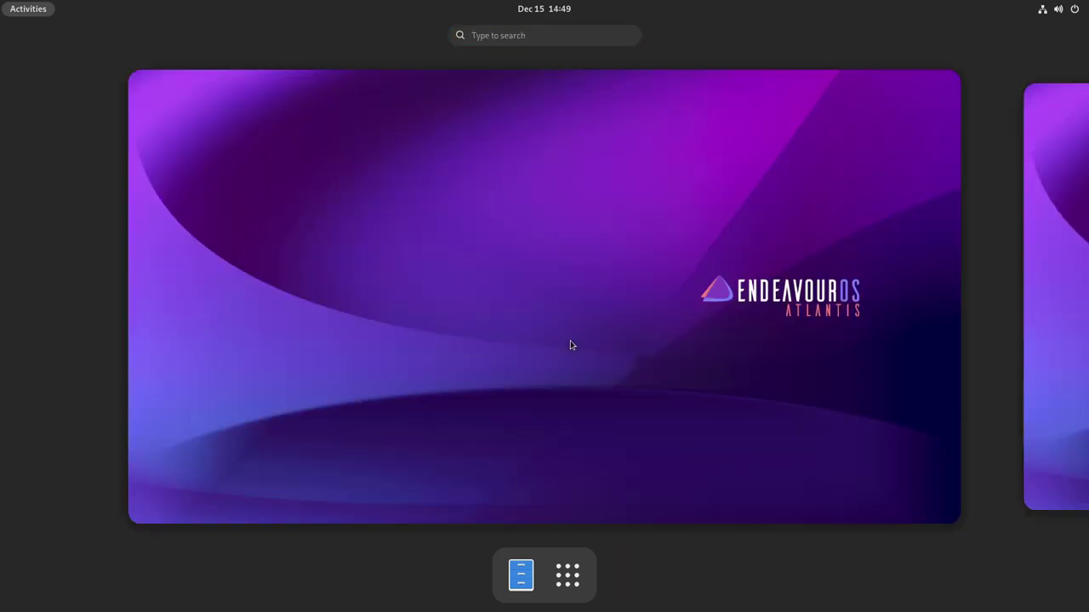
Reopen Timeshift by searching the applications for "ti" and authenticate with the account password
type("ti")
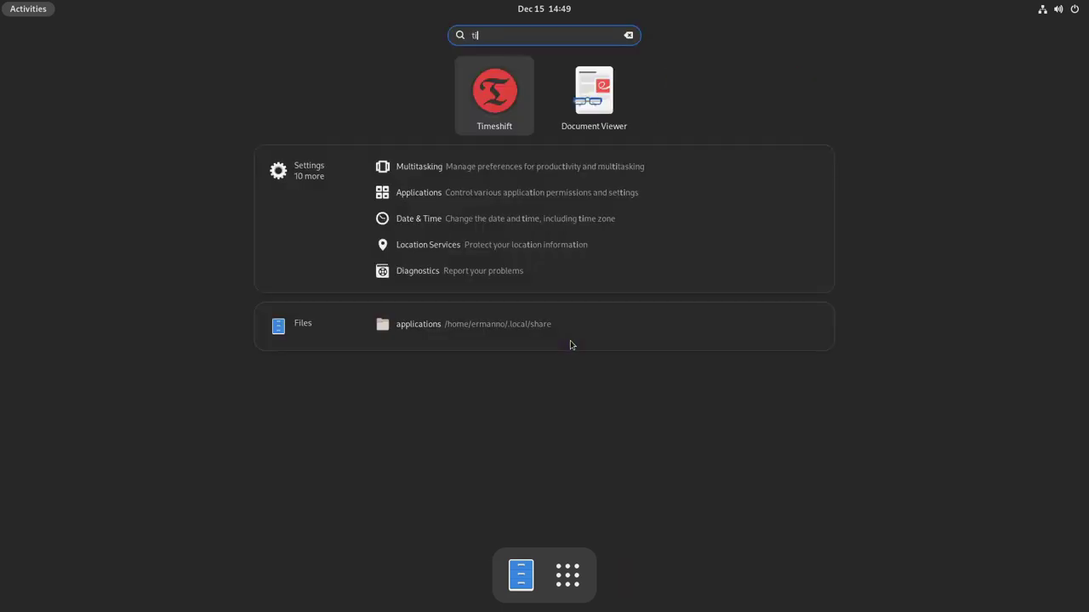
key("Return")
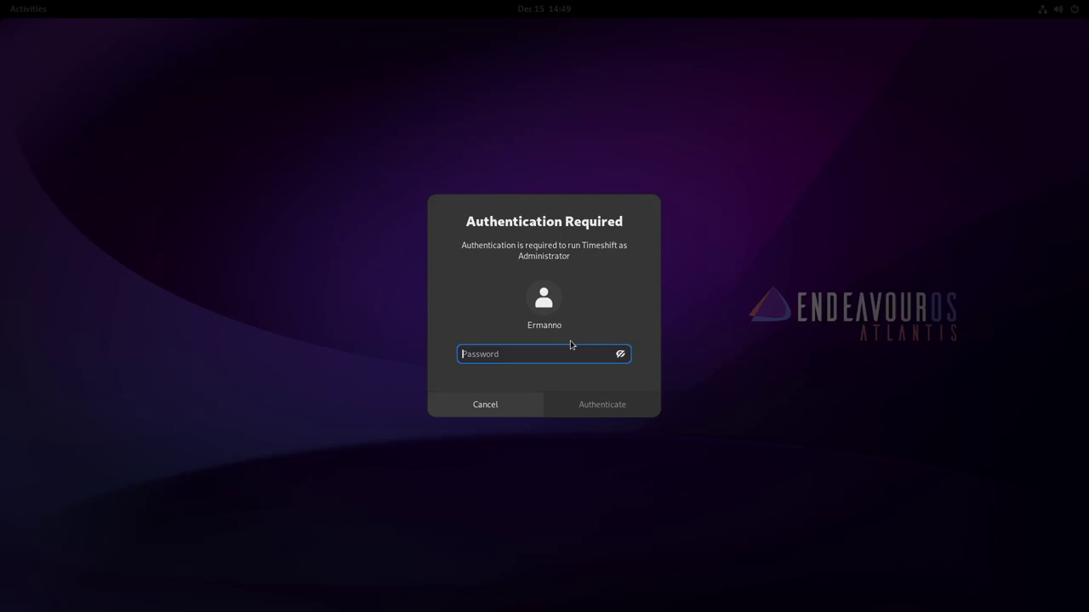
type("**********")
key("Return")
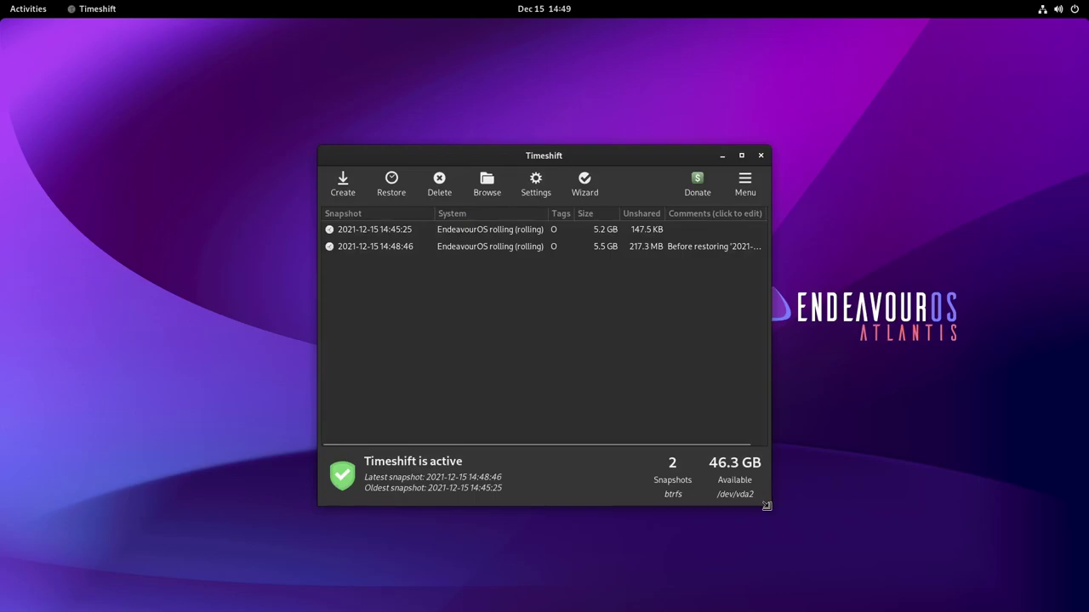
left_click_drag(770, 507, 907, 527)
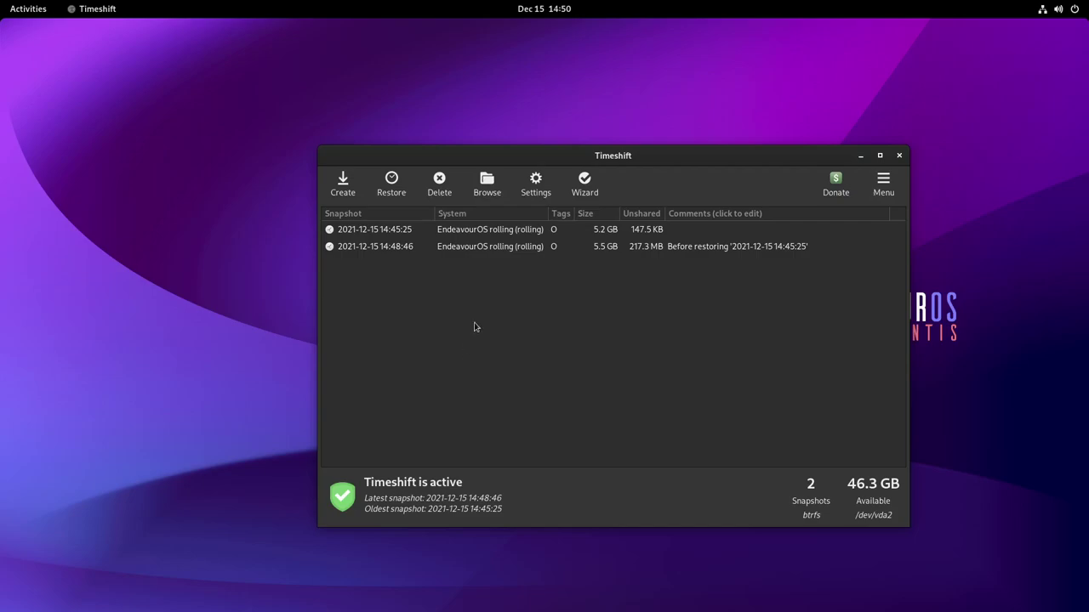
left_click(723, 229)
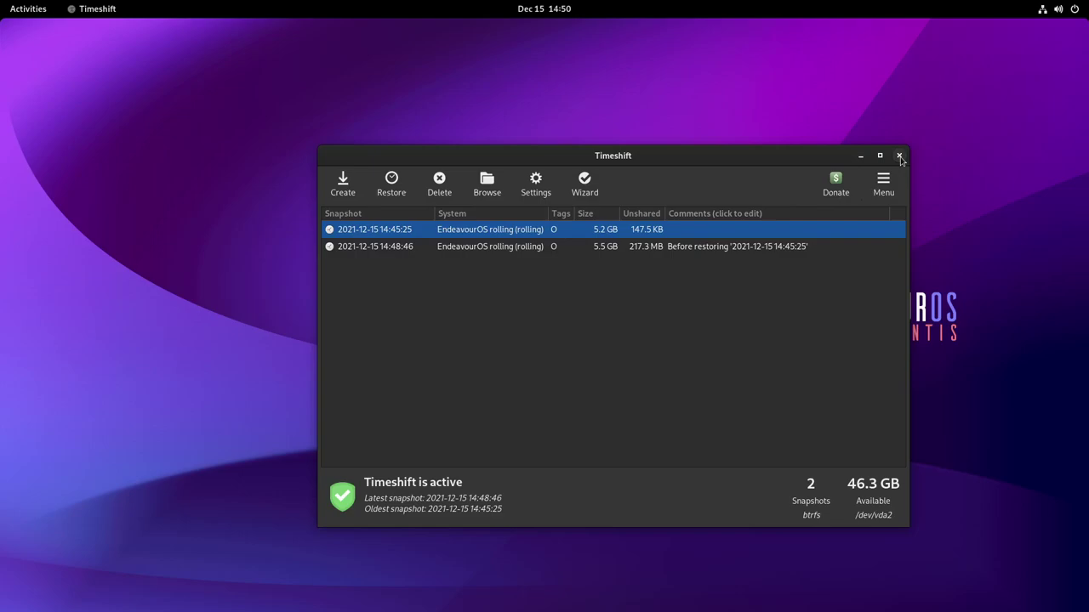